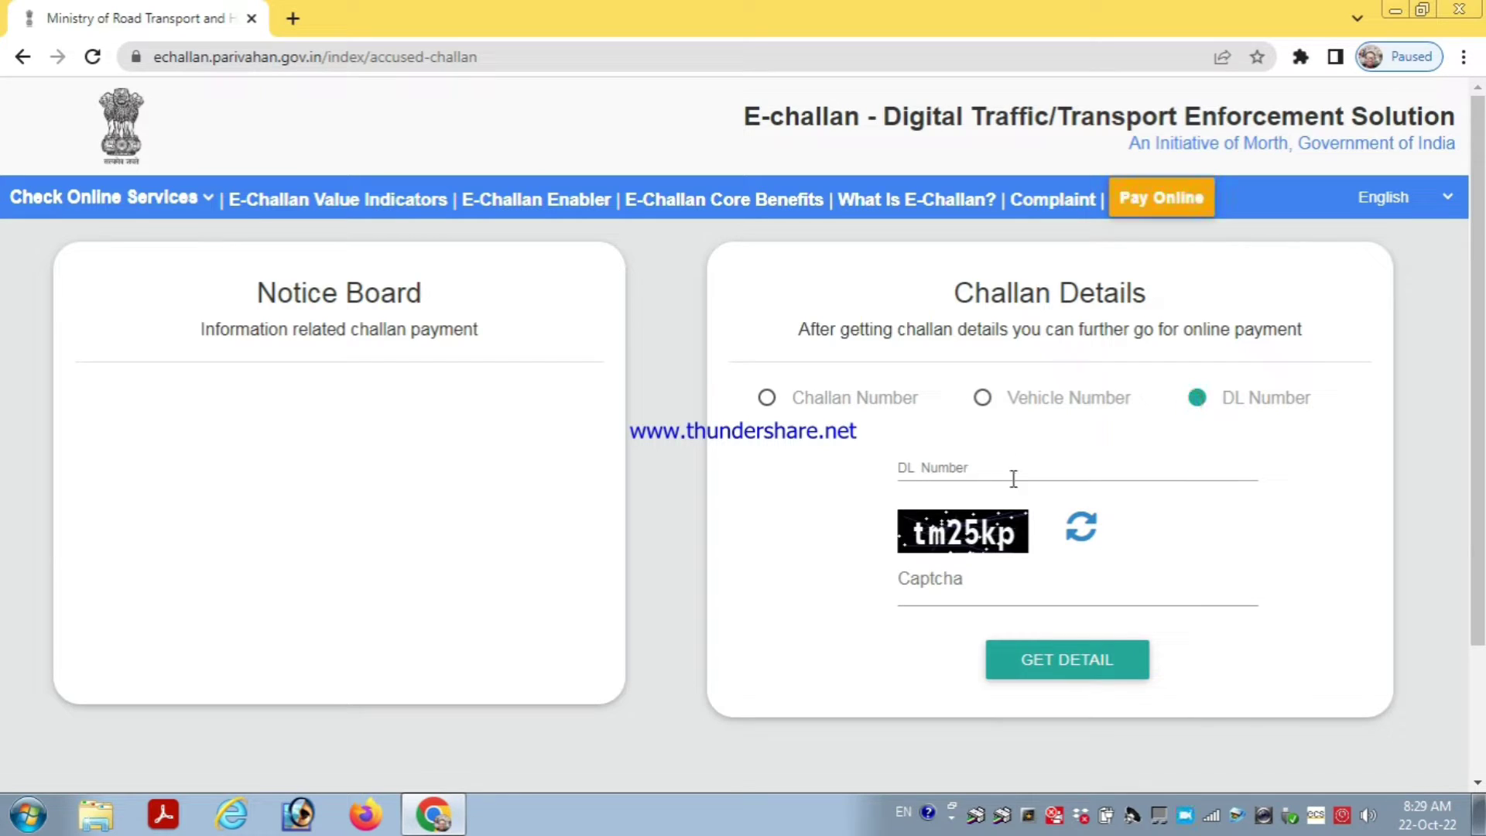
Search E-challan by challan number, entering the challan number and captcha code, and fetch its details
left_click(768, 399)
left_click(963, 443)
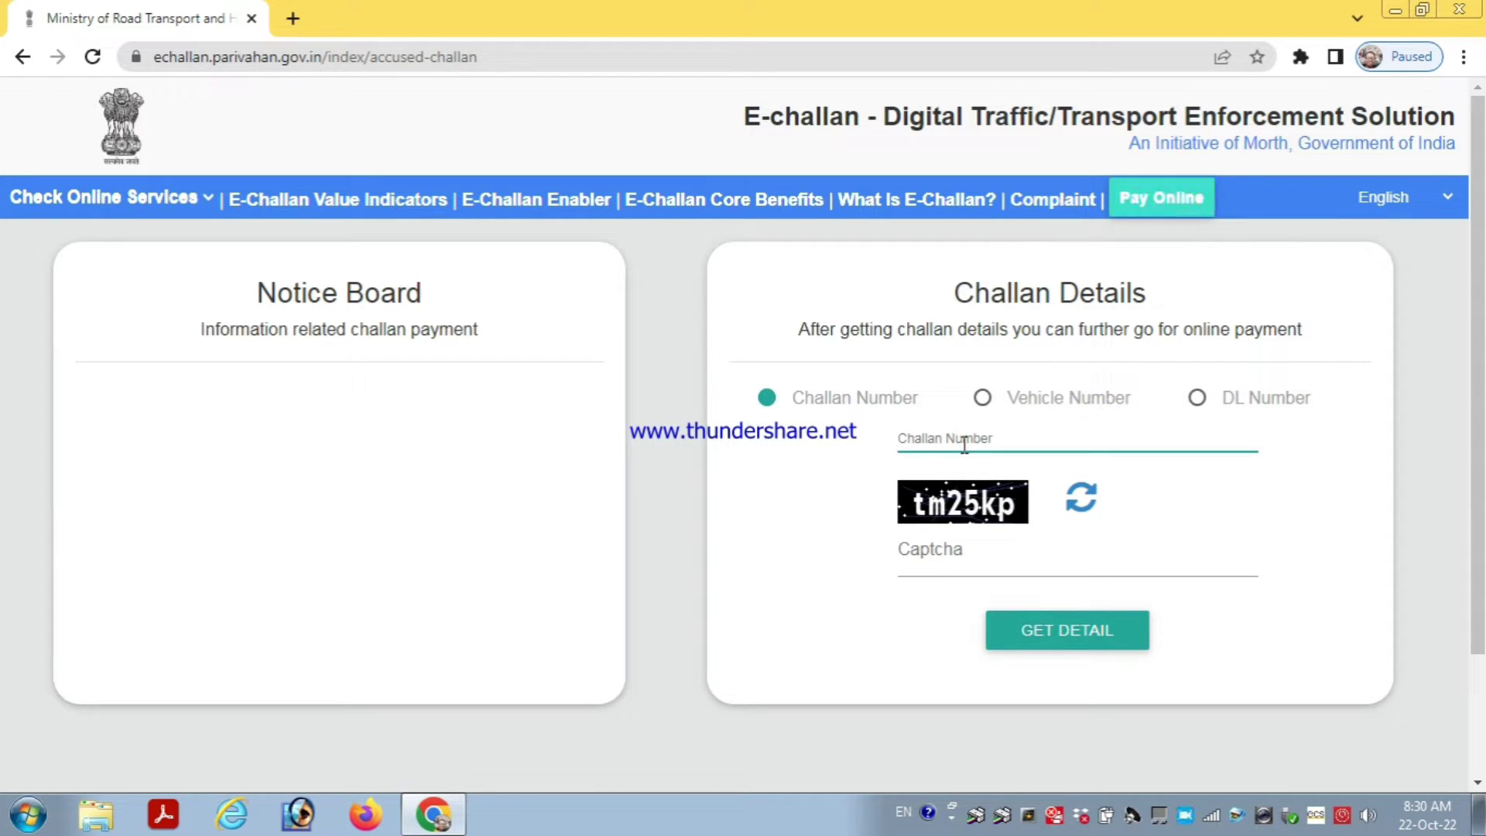
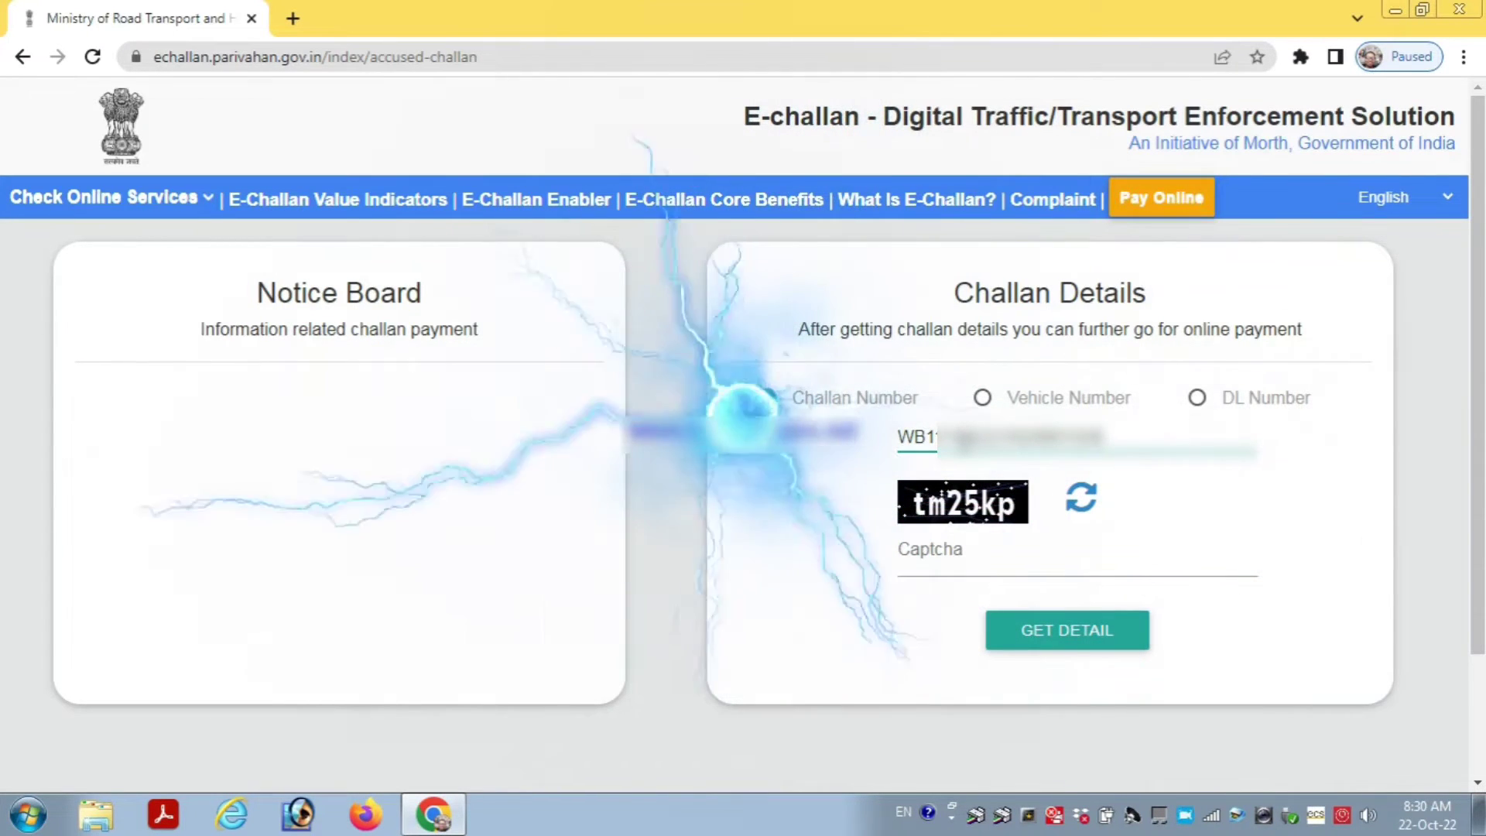
left_click(962, 553)
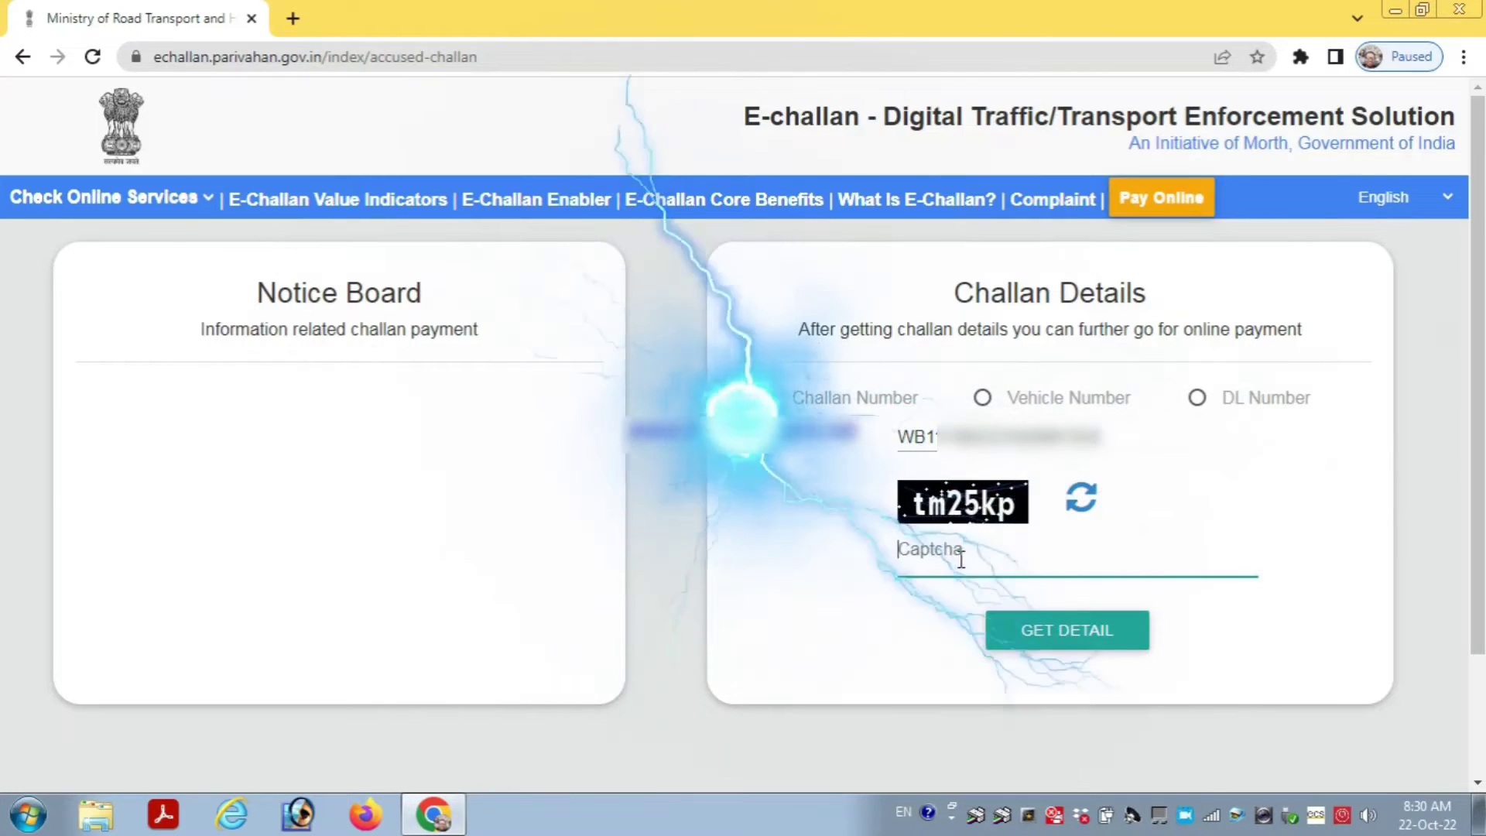
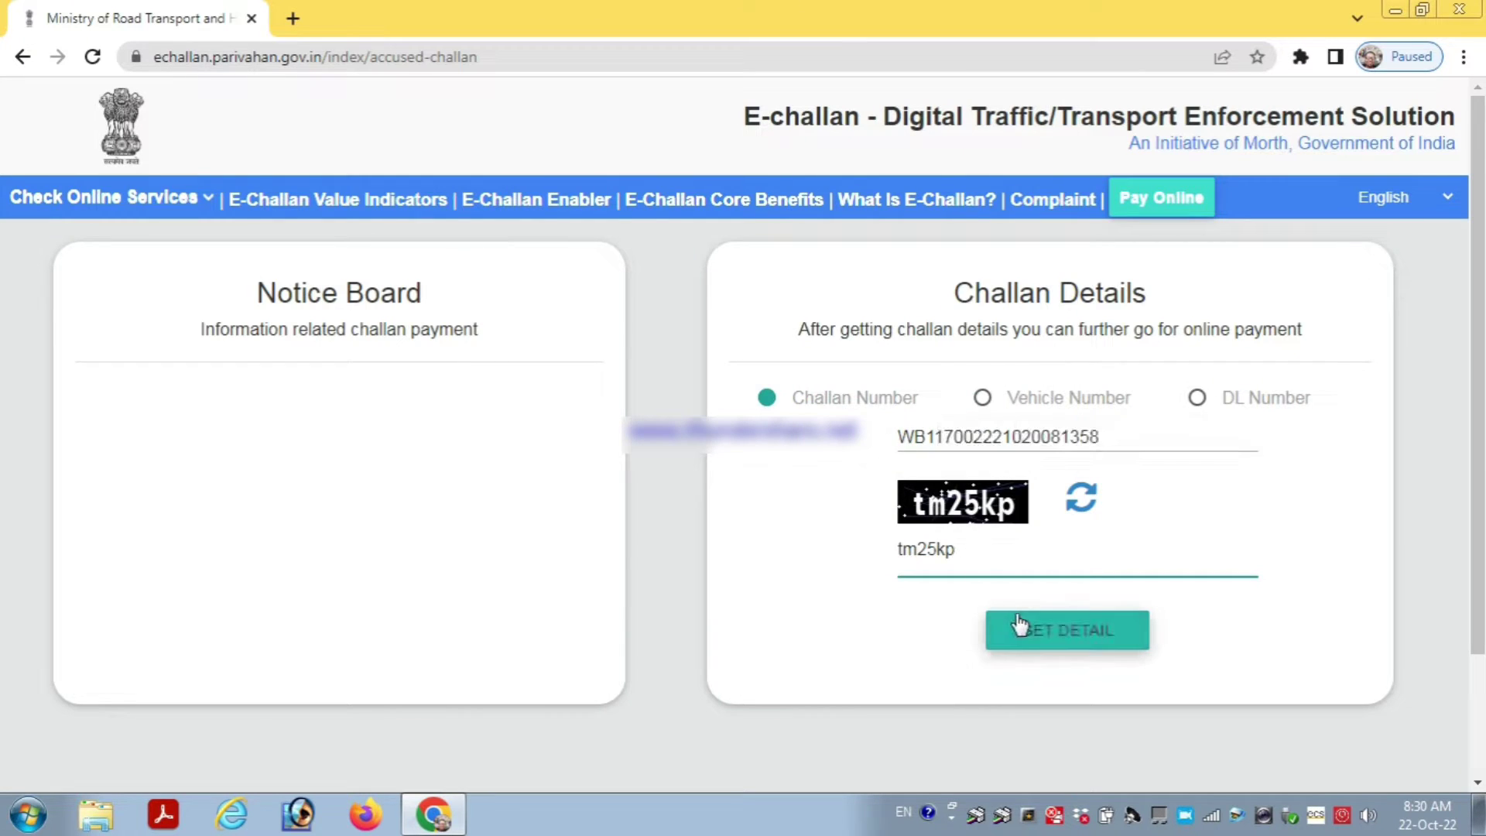
left_click(1022, 630)
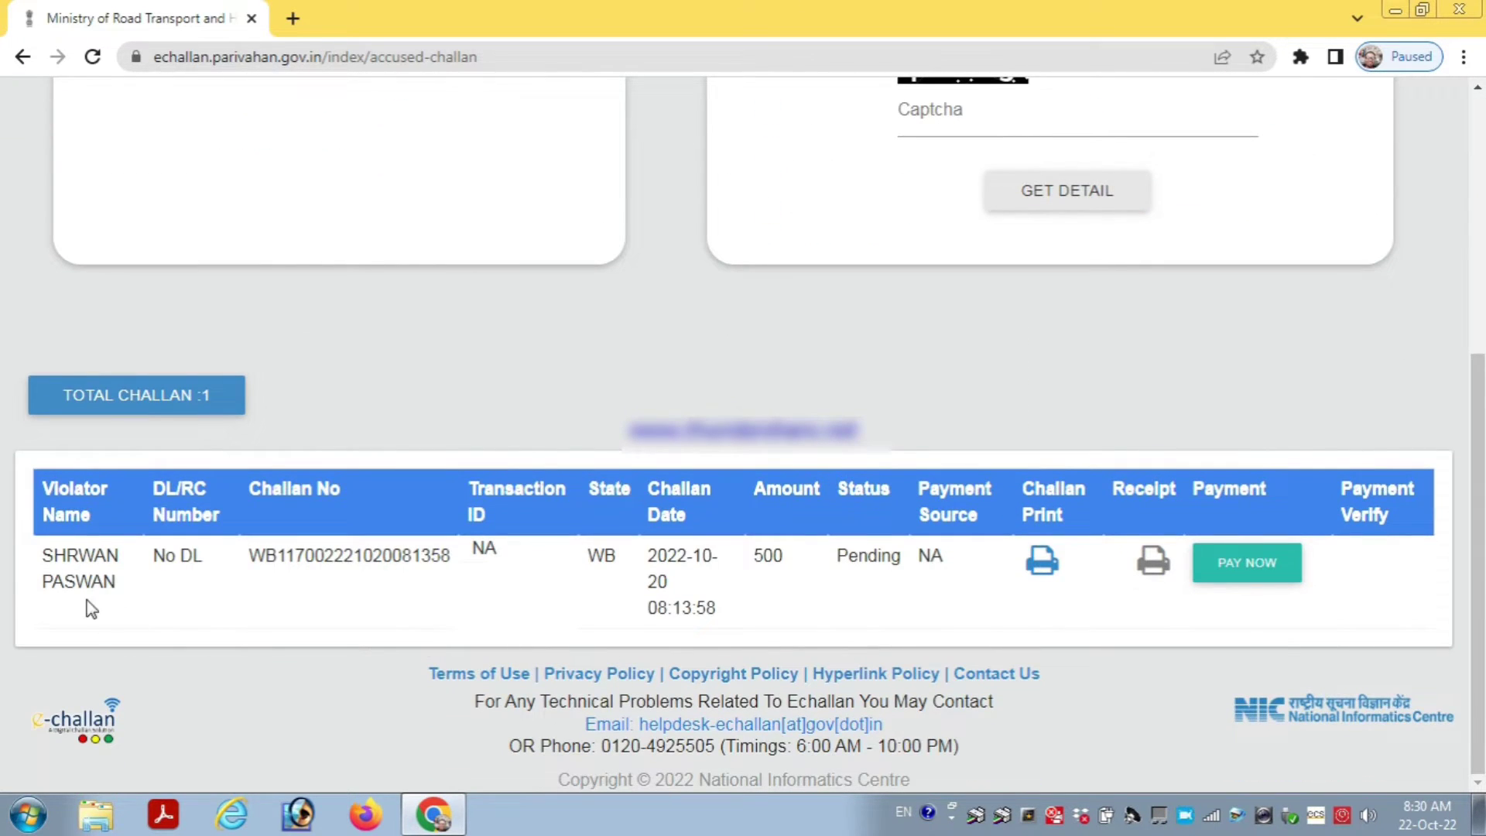
Start paying the pending Rs. 500 challan and request an OTP for the mobile number
left_click(1268, 574)
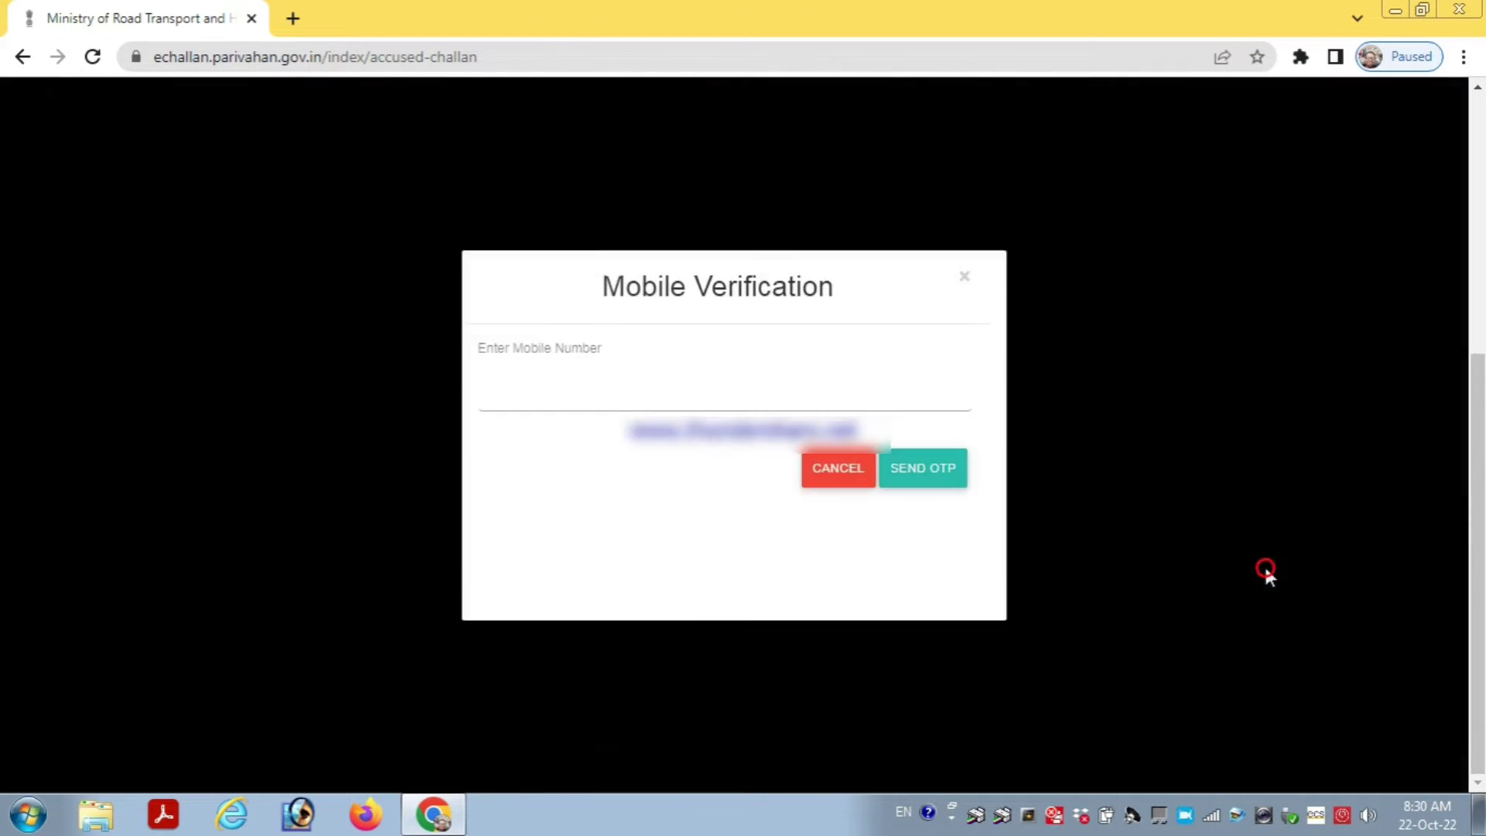
left_click(642, 393)
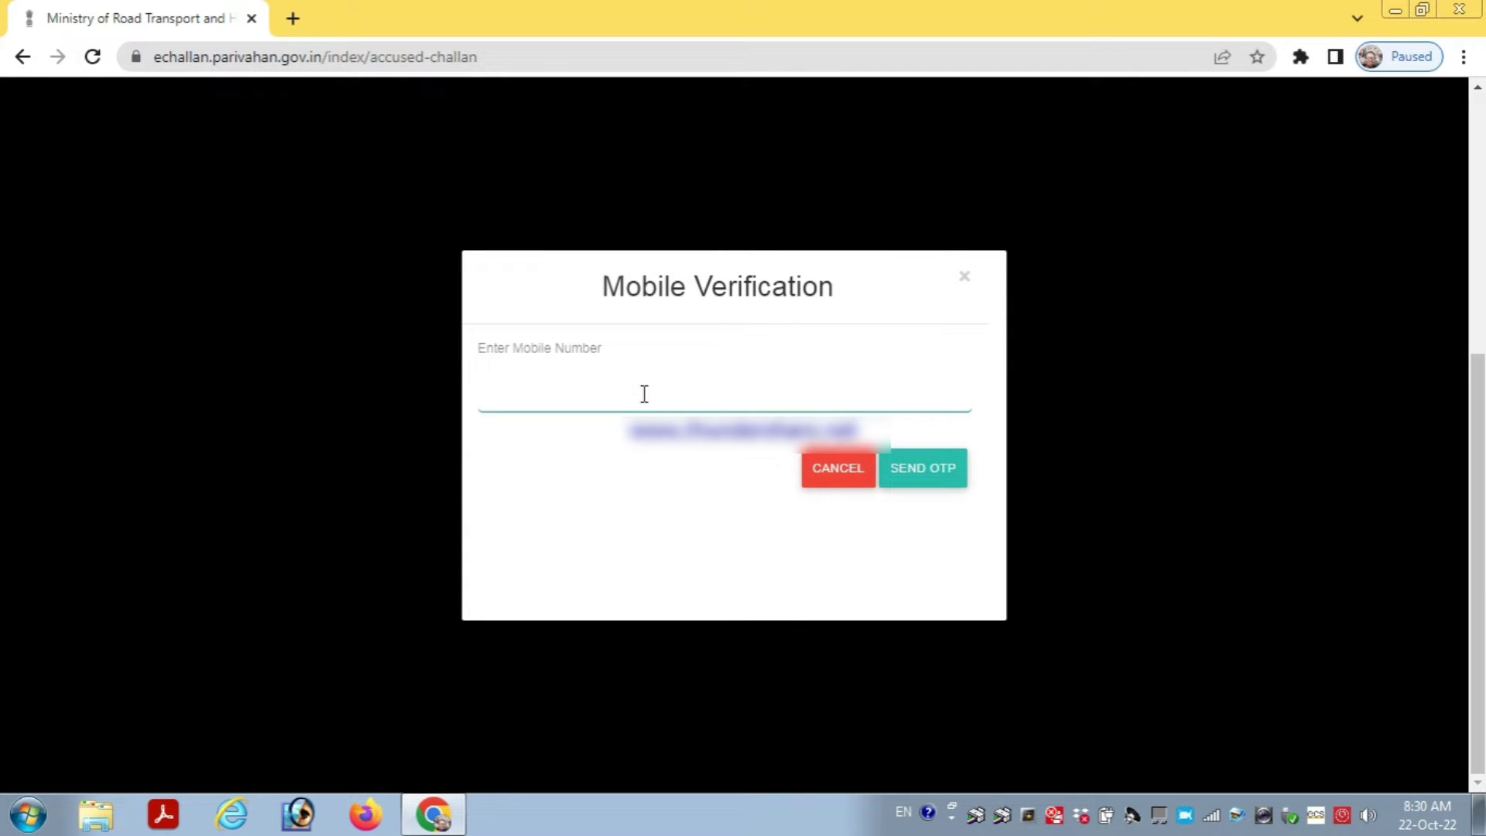
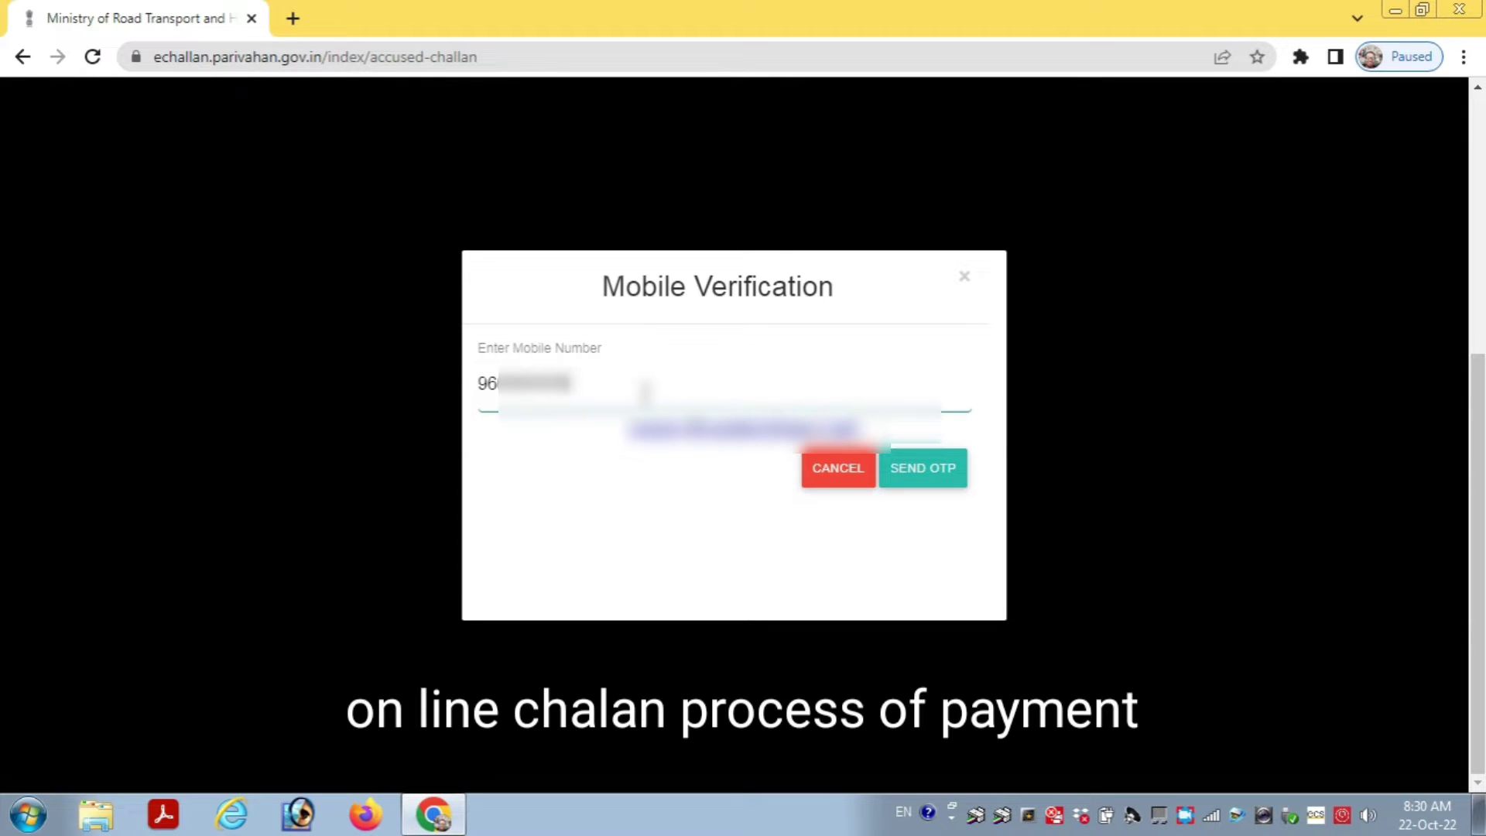
left_click(918, 469)
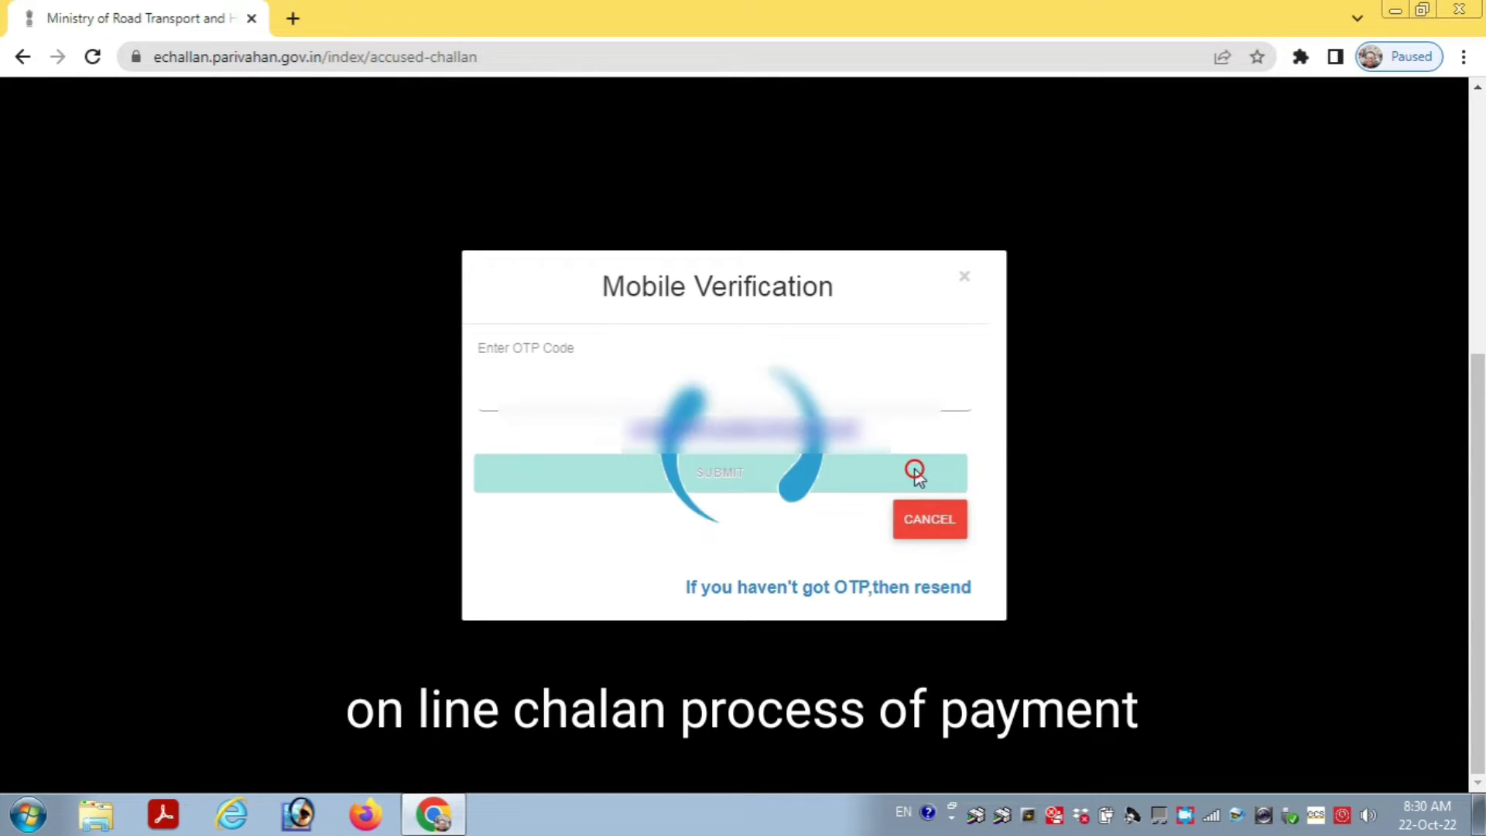
Enter the received OTP and submit it to verify the mobile number
left_click(608, 400)
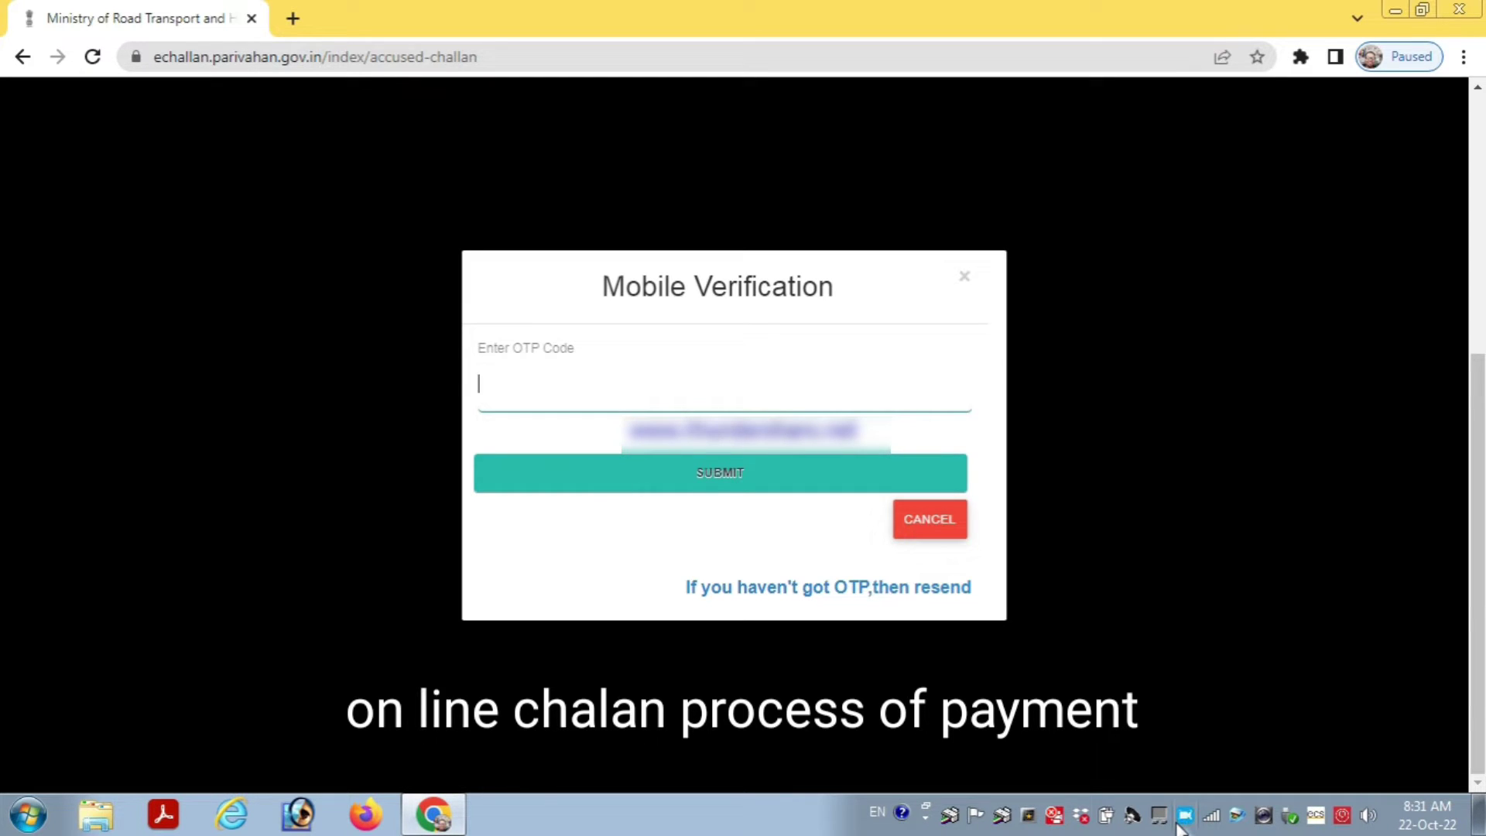
left_click(503, 397)
type("28")
left_click(722, 476)
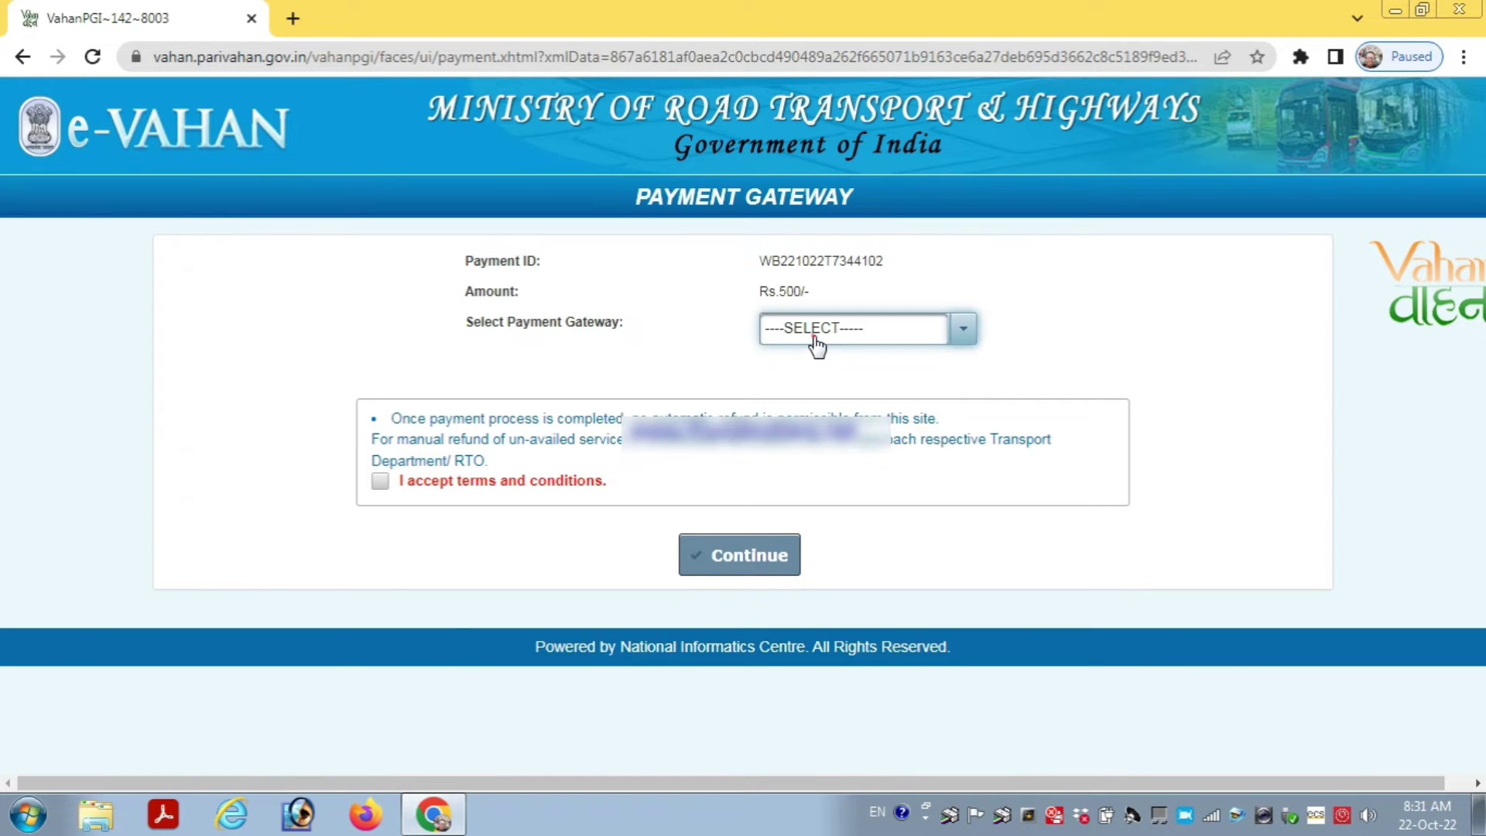
Choose GRIPS as the payment gateway, accept the terms and conditions, and continue
left_click(807, 333)
left_click(830, 398)
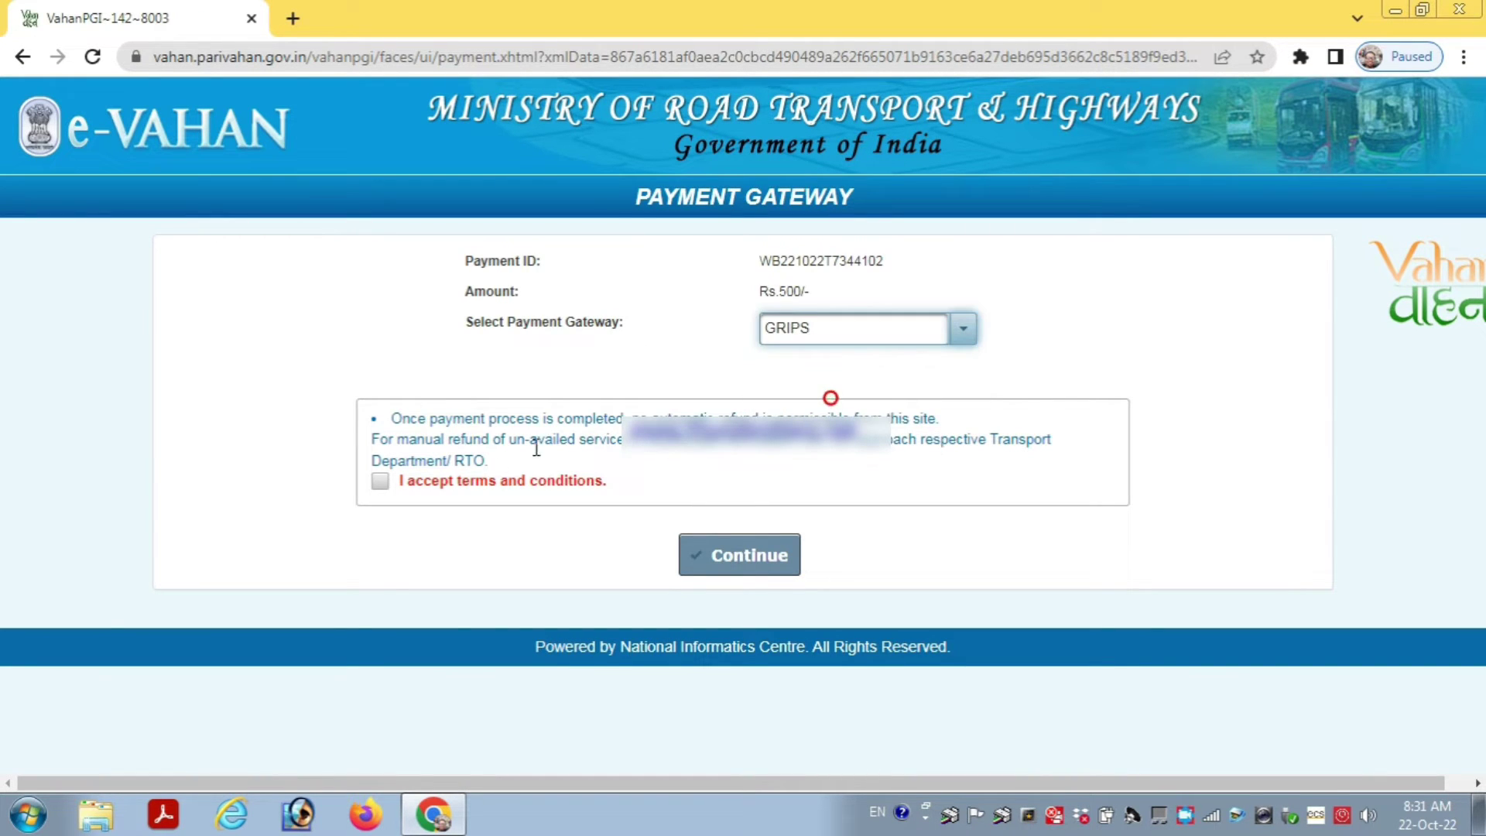
left_click(380, 480)
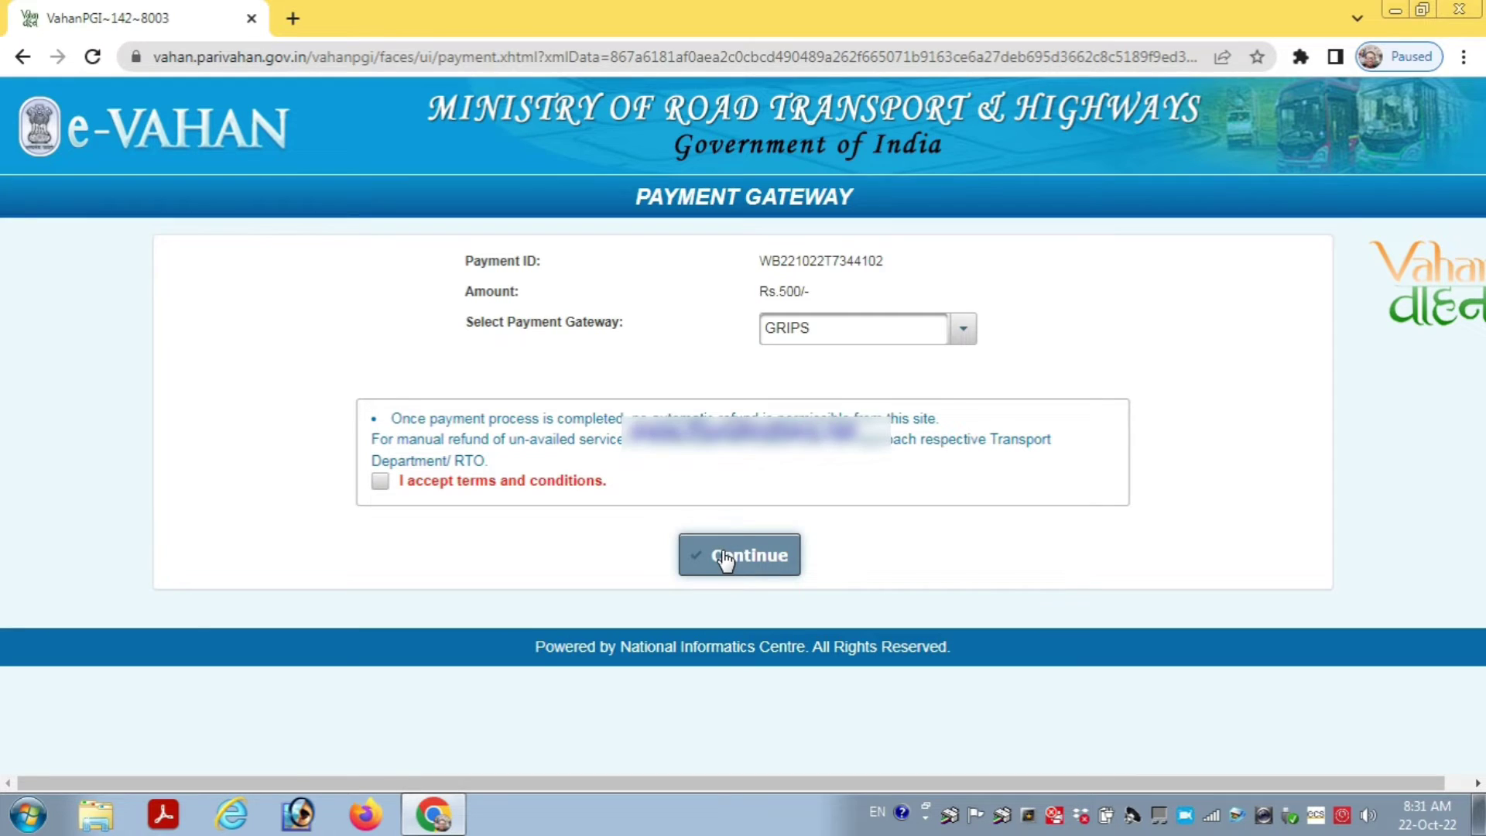
left_click(723, 557)
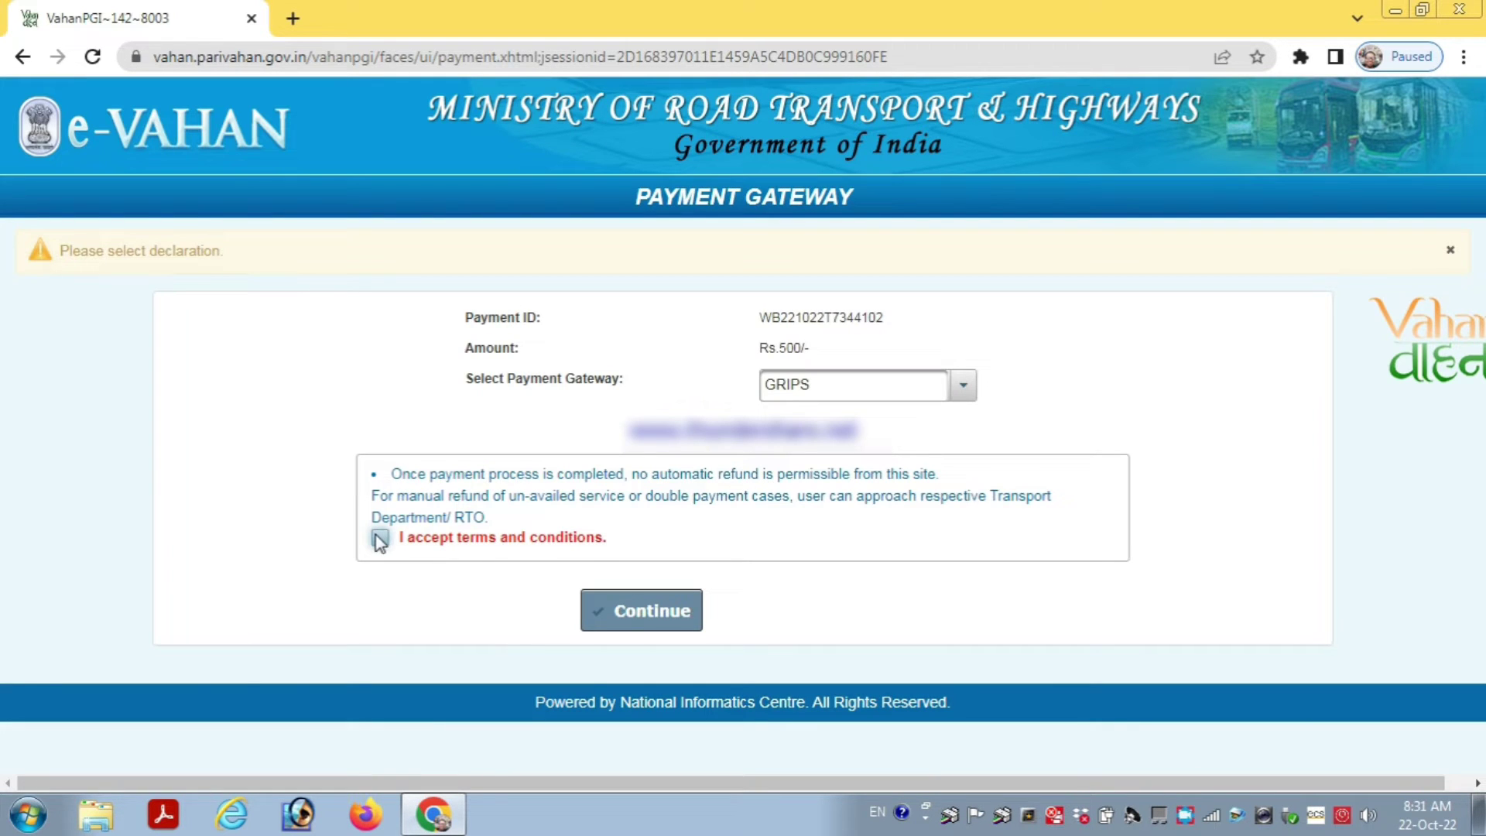
left_click(380, 537)
left_click(652, 613)
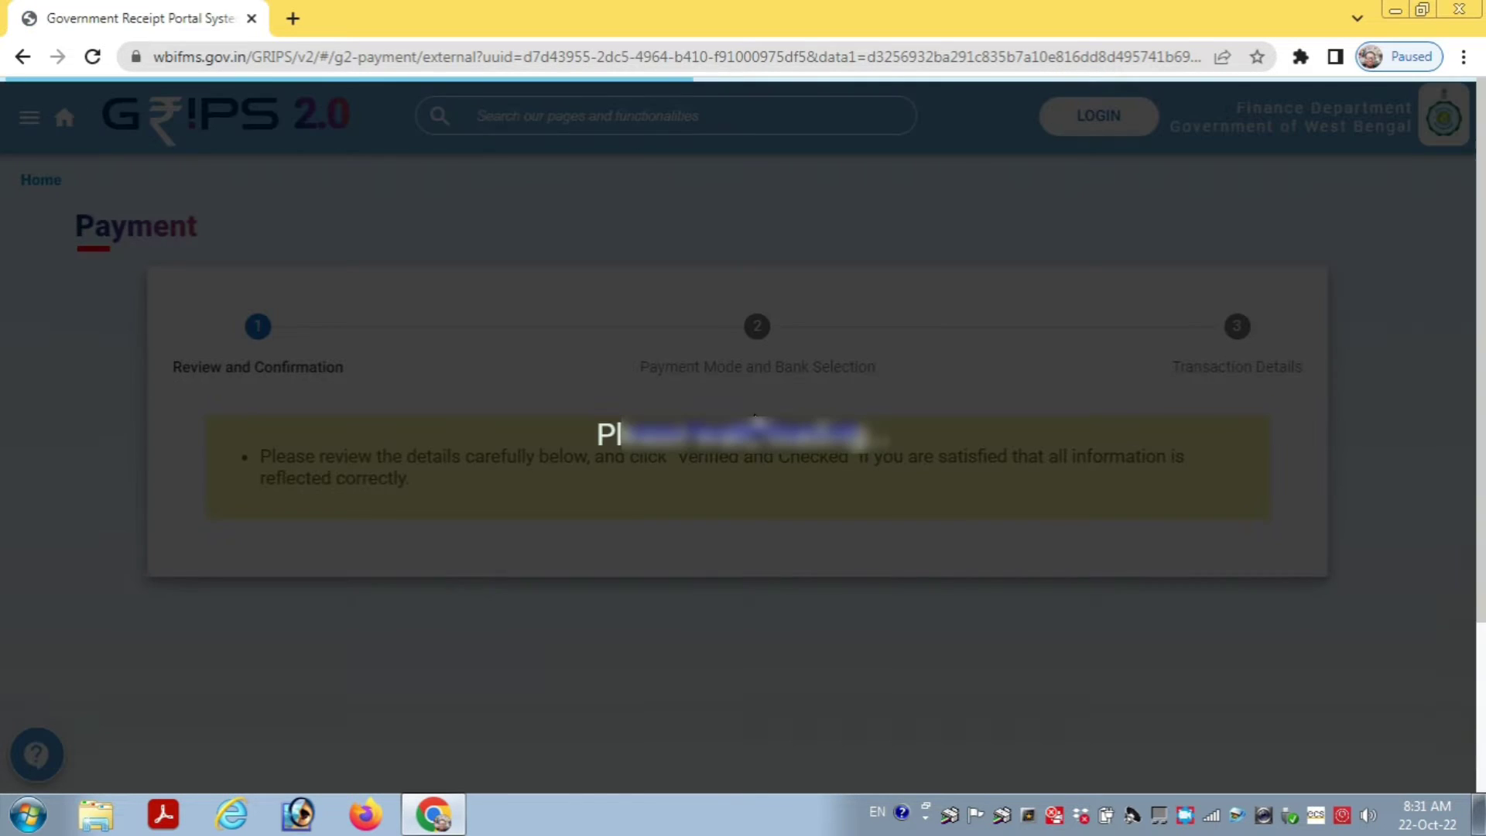
Review the ₹500 Spot Traffic Fine details and tick 'Verified and checked'
scroll(549, 514, "down", 4)
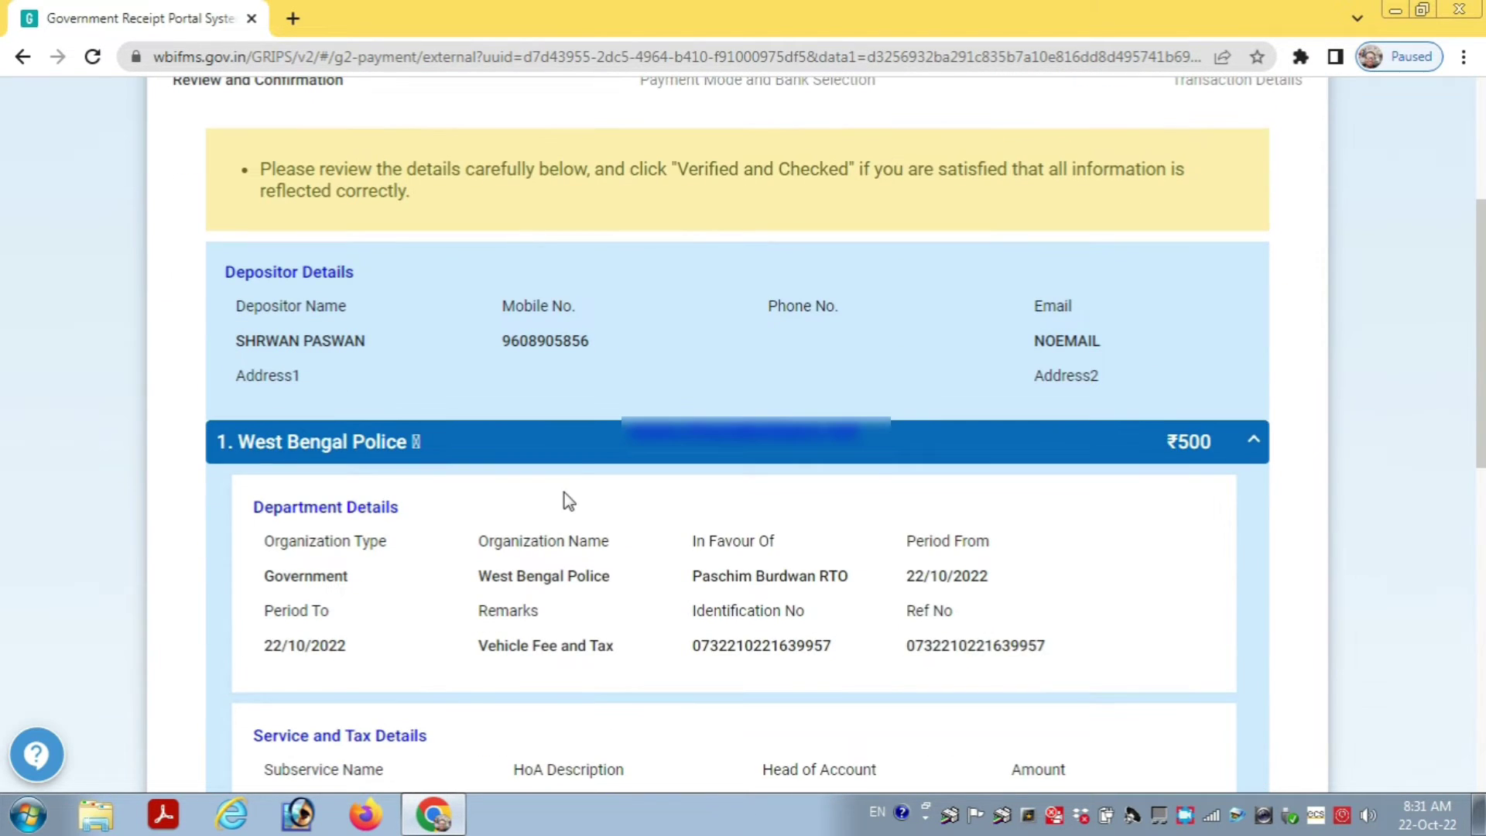
scroll(975, 474, "down", 5)
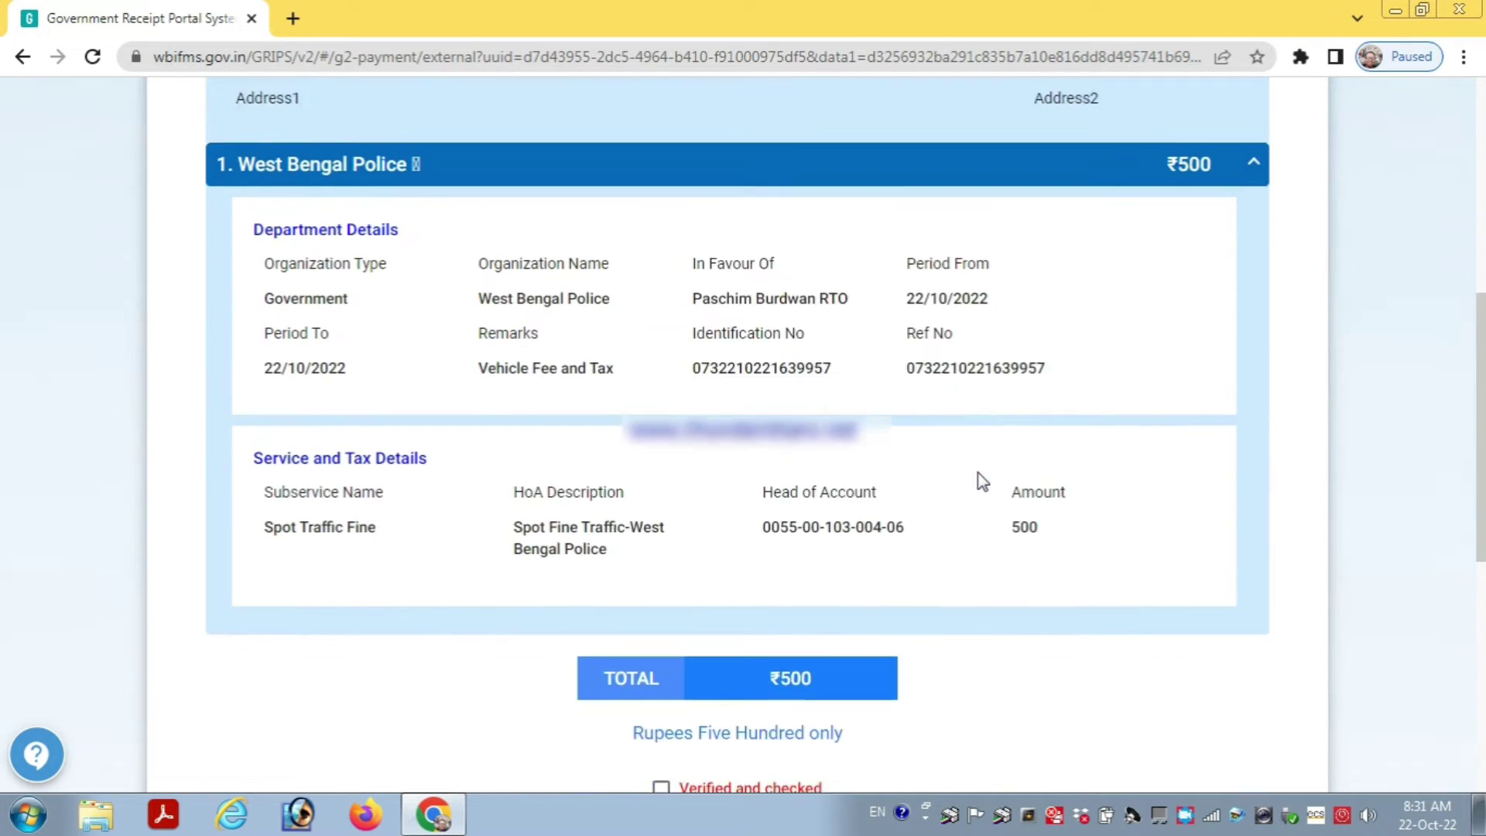
scroll(982, 454, "up", 7)
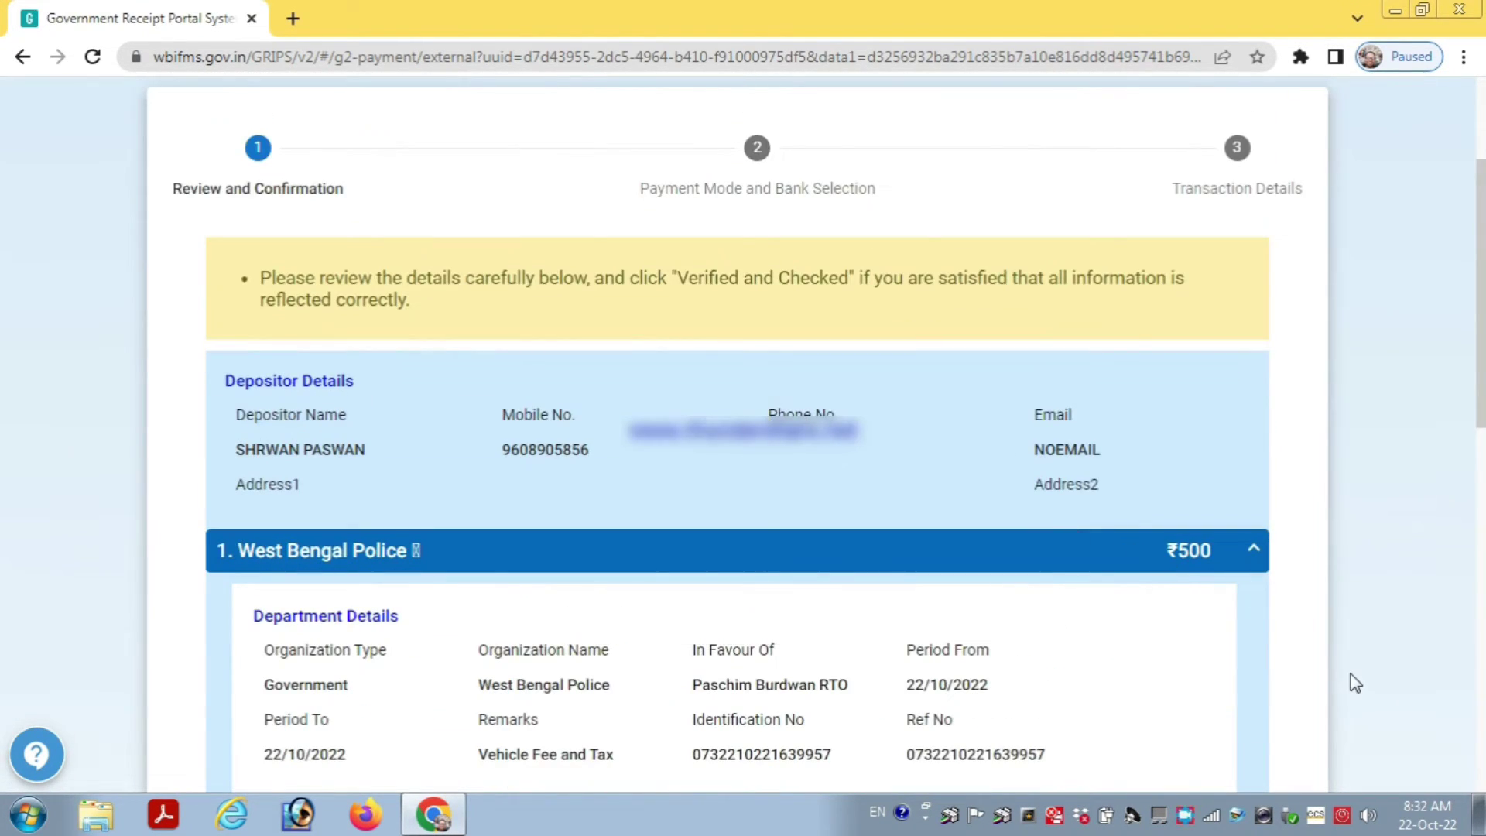
scroll(1053, 534, "down", 3)
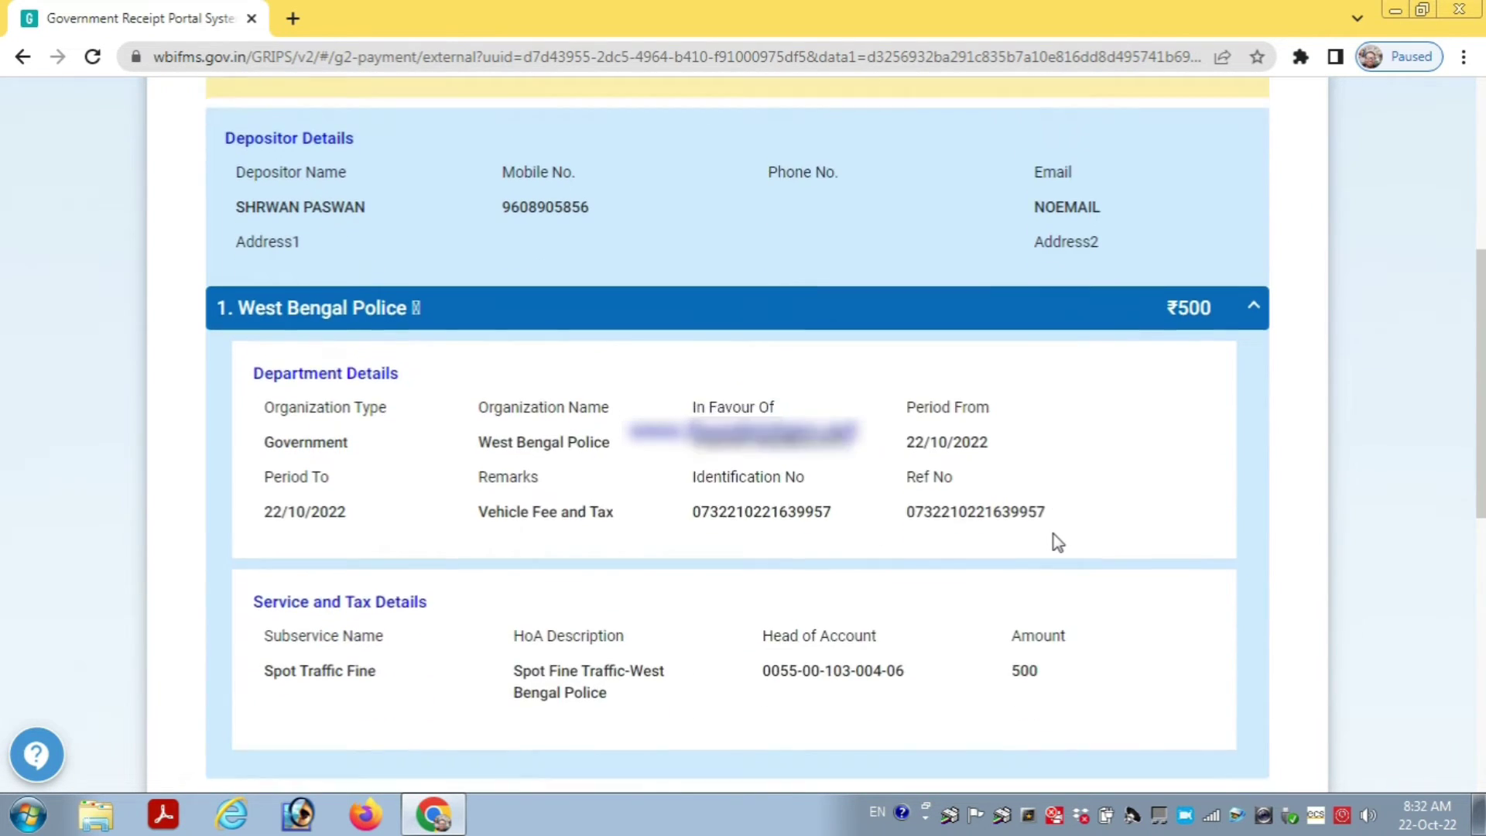
scroll(1053, 534, "down", 5)
left_click(658, 519)
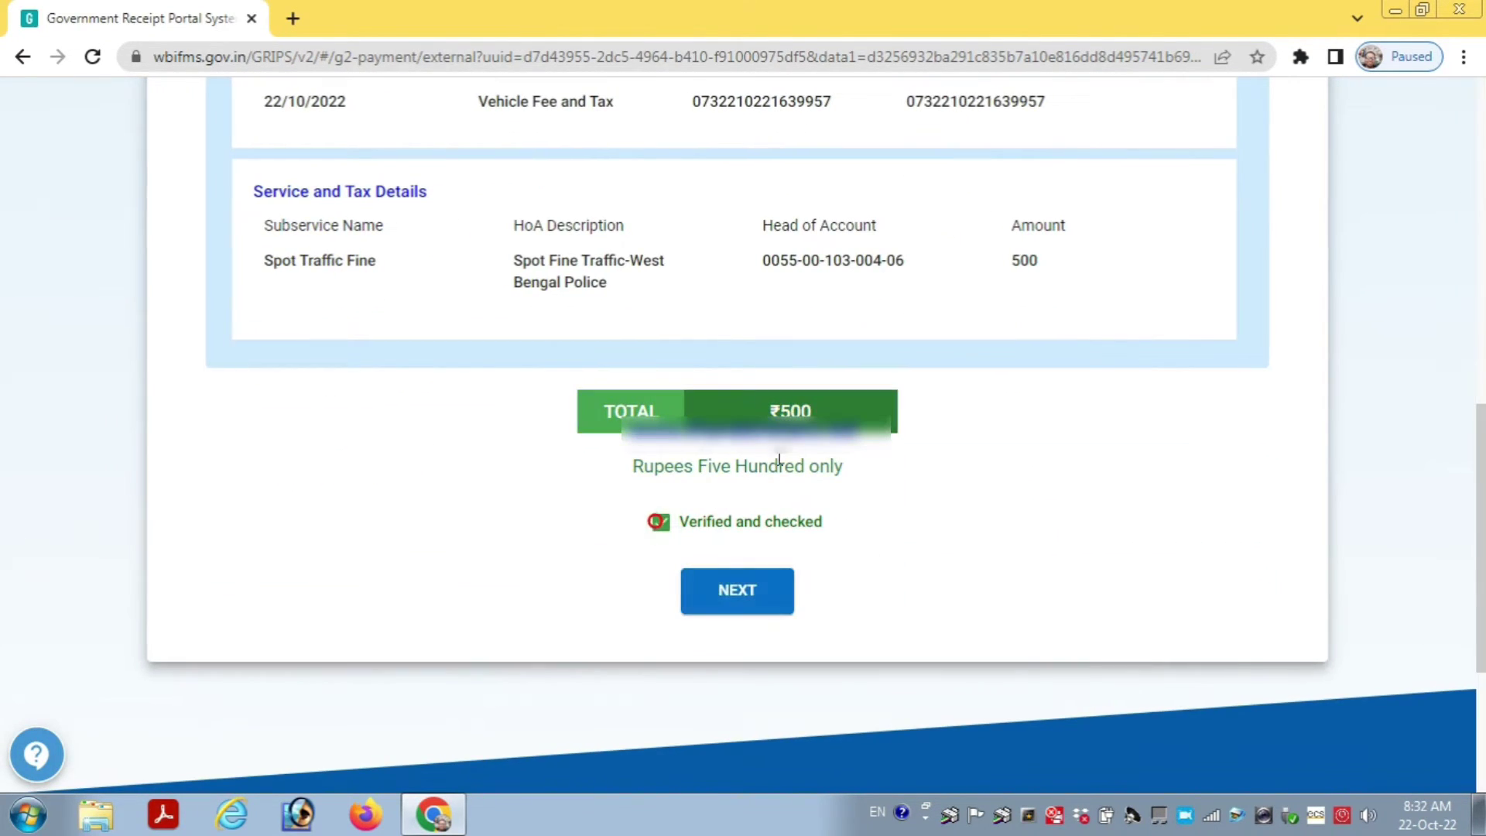
Select SBI Epay as payment mode and SBI EPay as bank, generating the payment ID and GRN
left_click(748, 589)
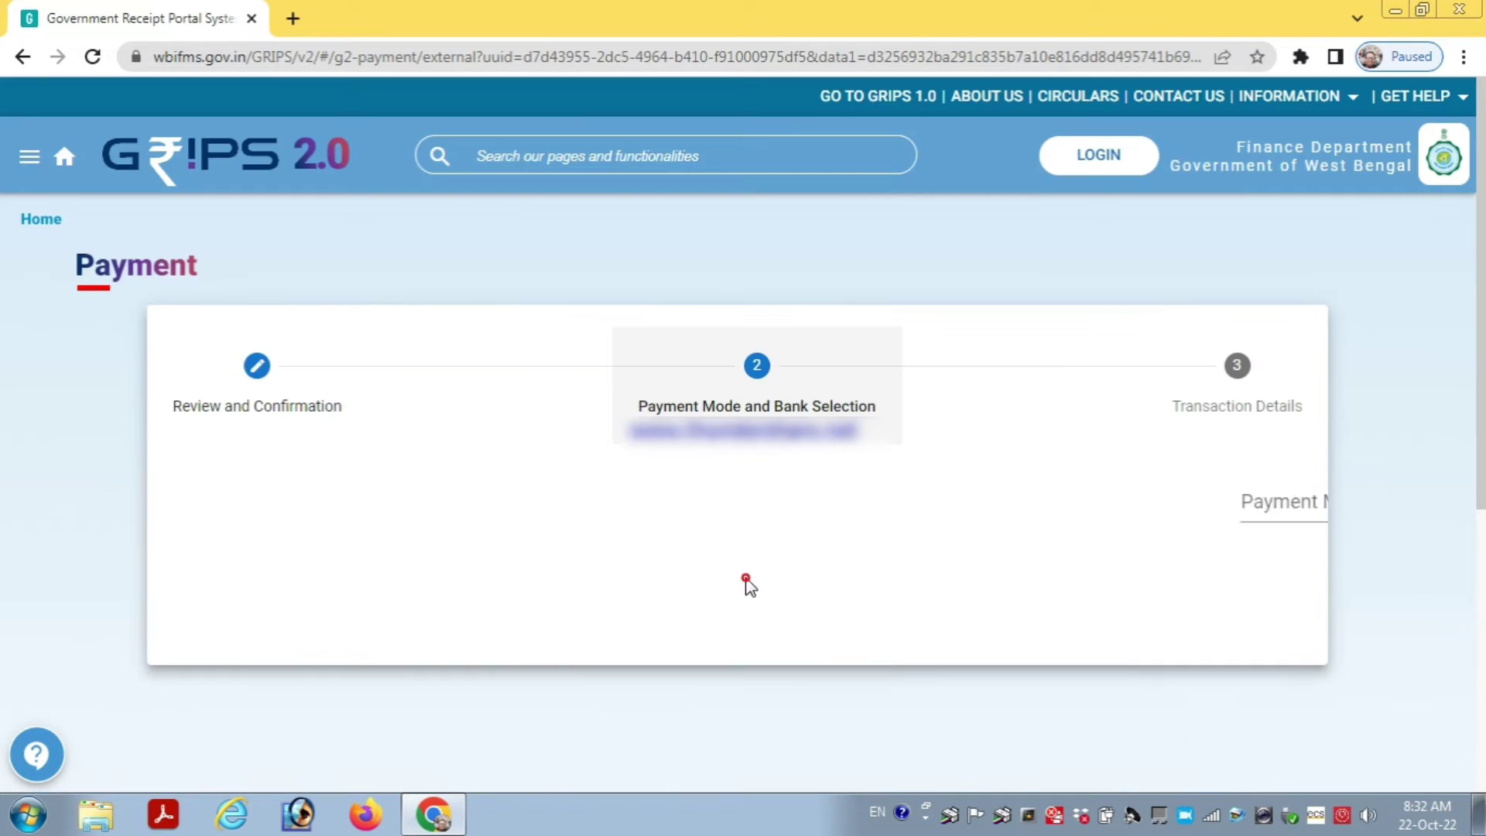
left_click(404, 505)
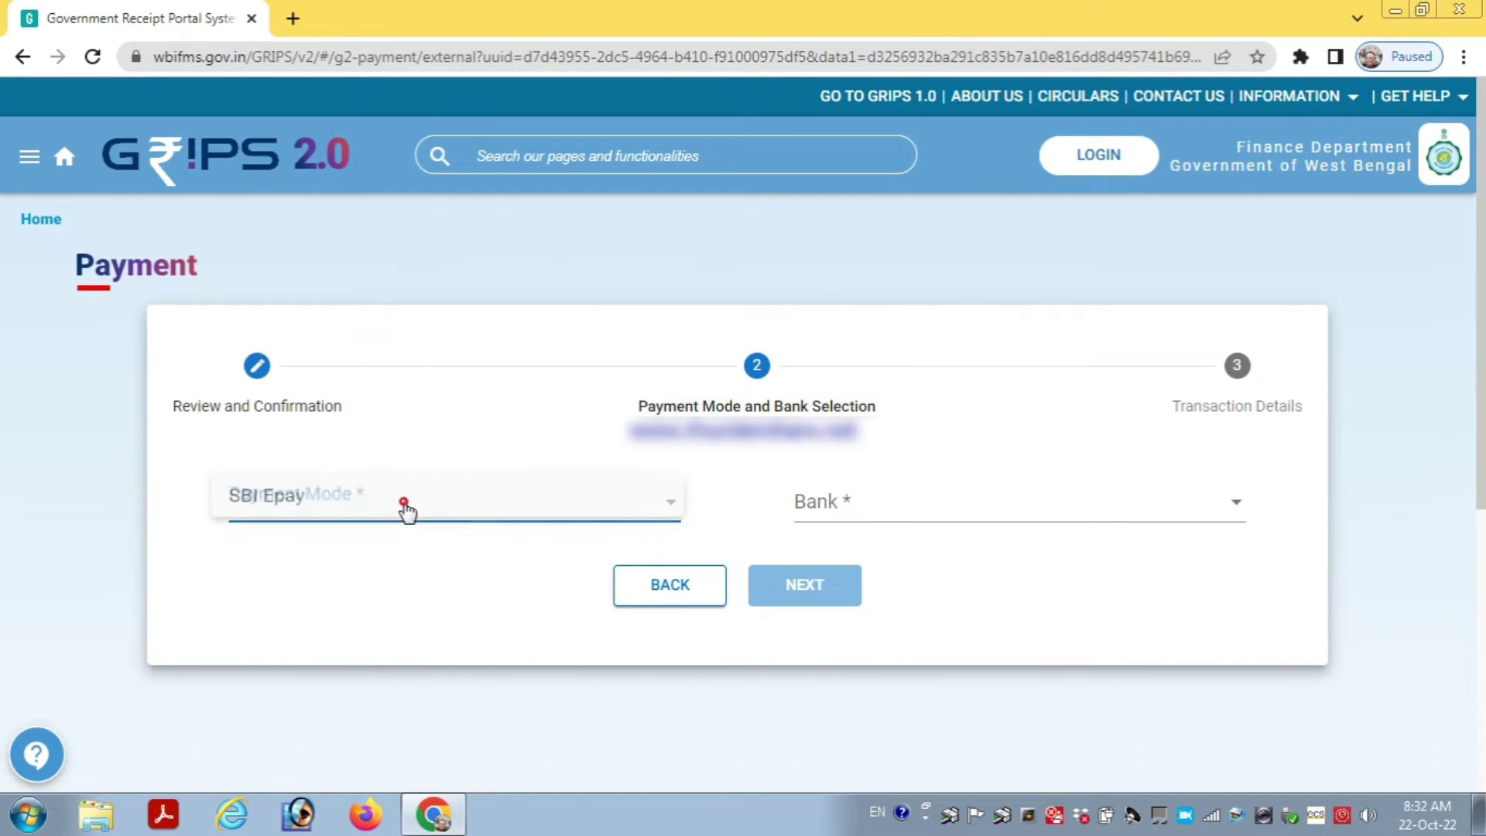
left_click(234, 502)
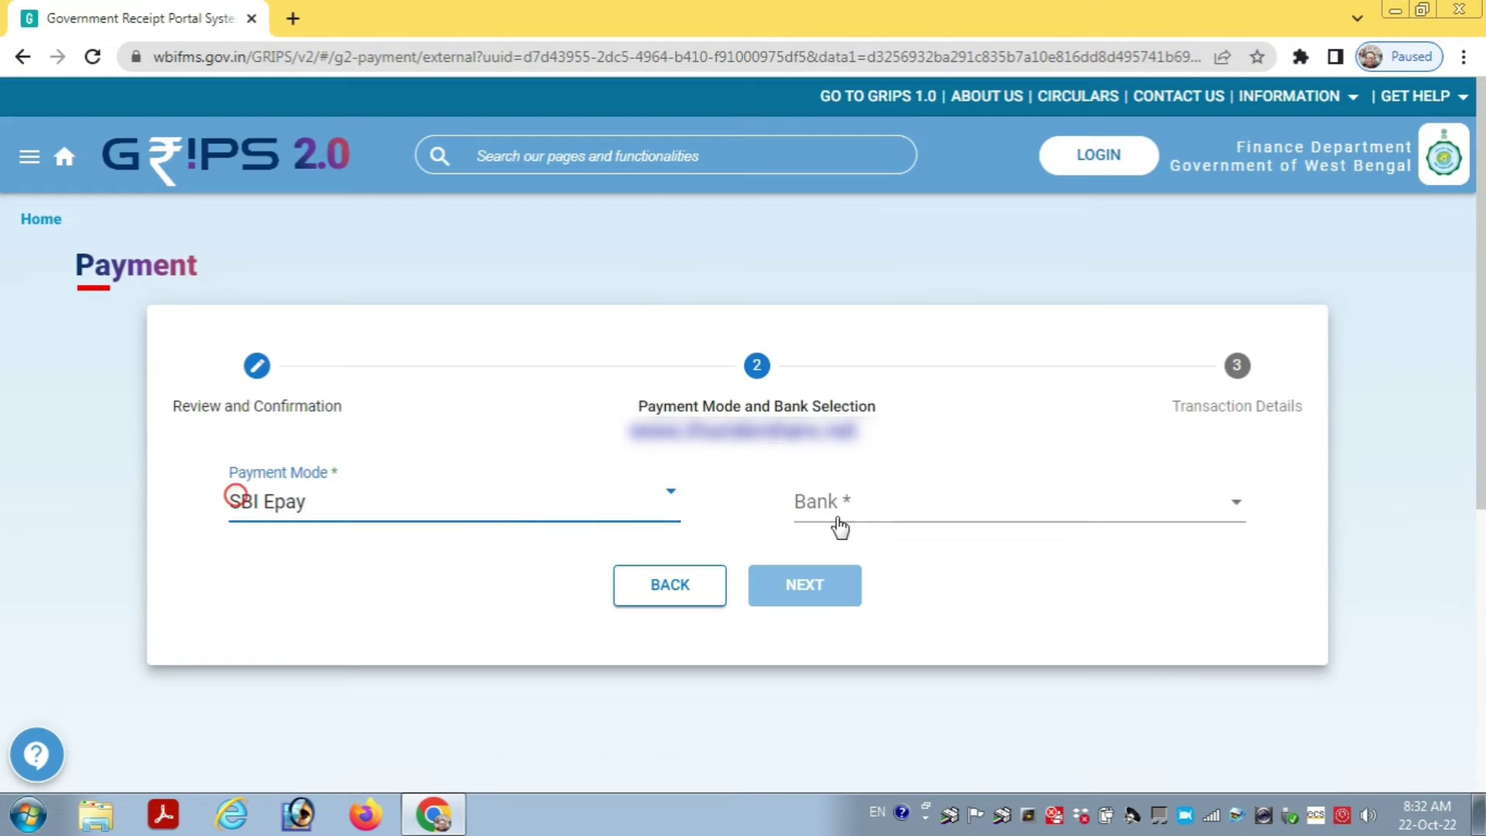
left_click(866, 517)
left_click(859, 503)
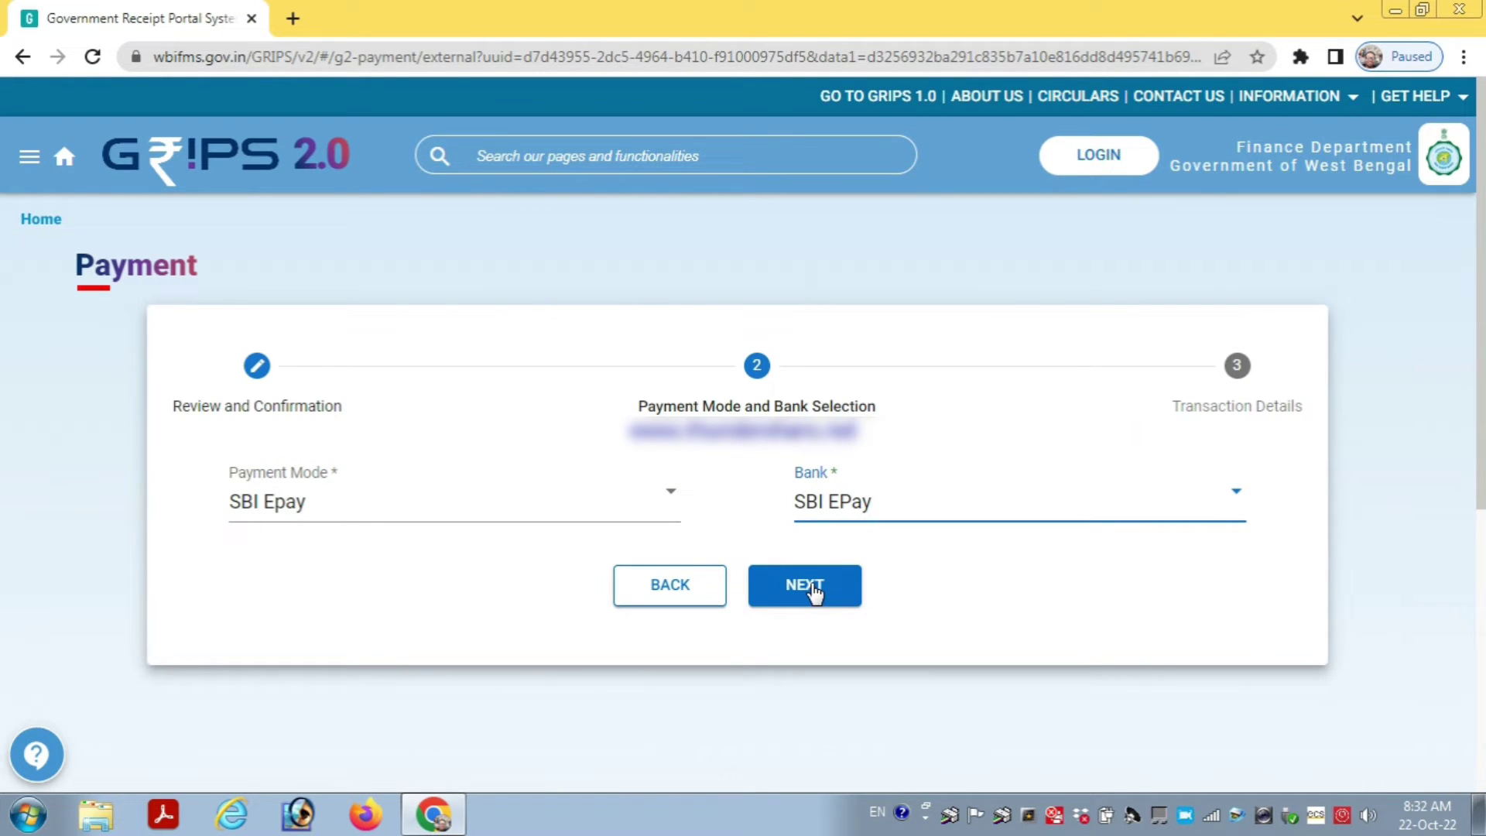
left_click(810, 585)
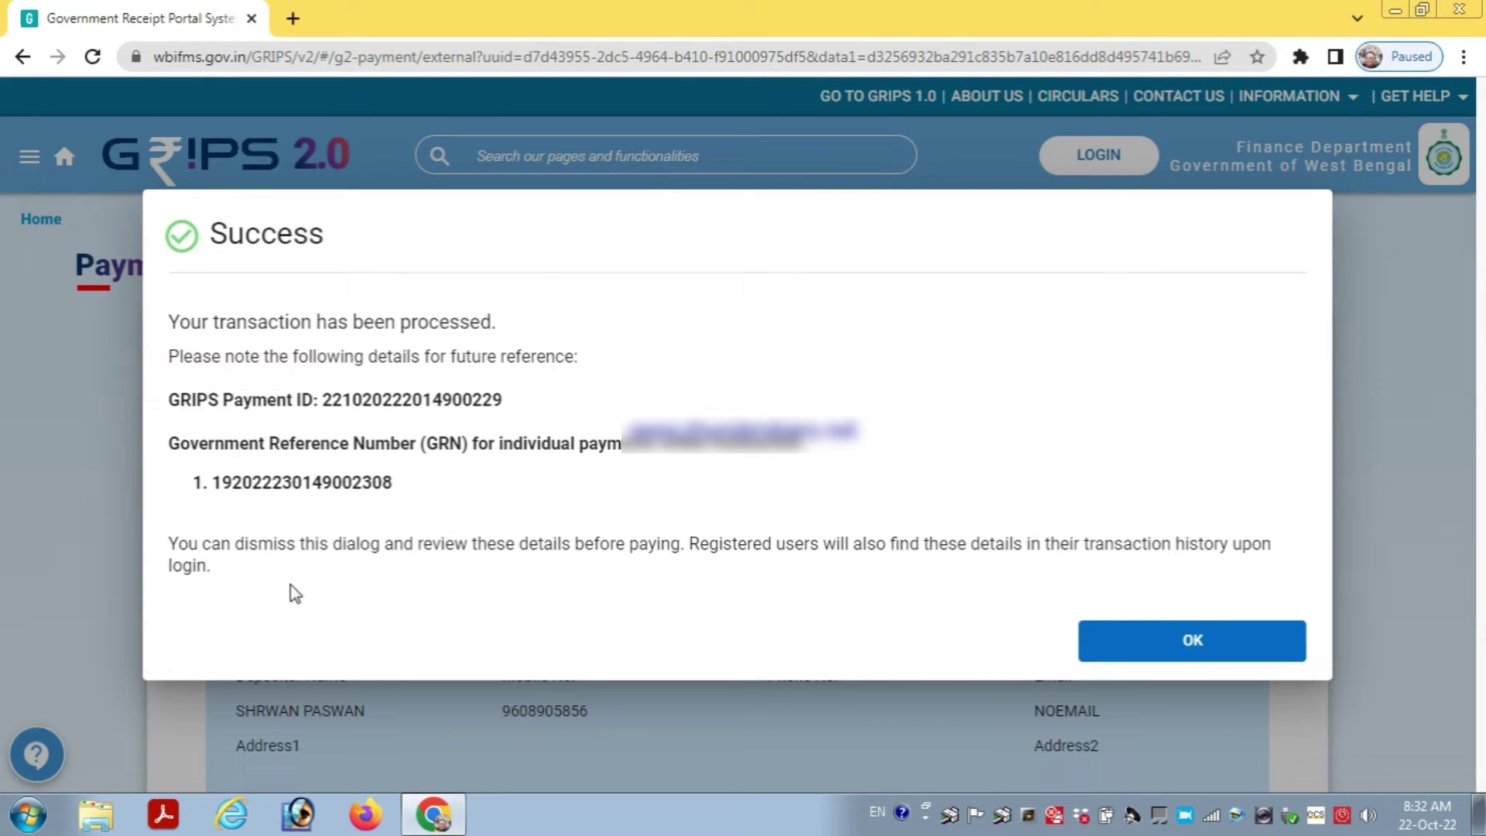
Dismiss the success message and proceed to pay ₹500 on SBIePay
left_click(1167, 649)
scroll(792, 600, "down", 4)
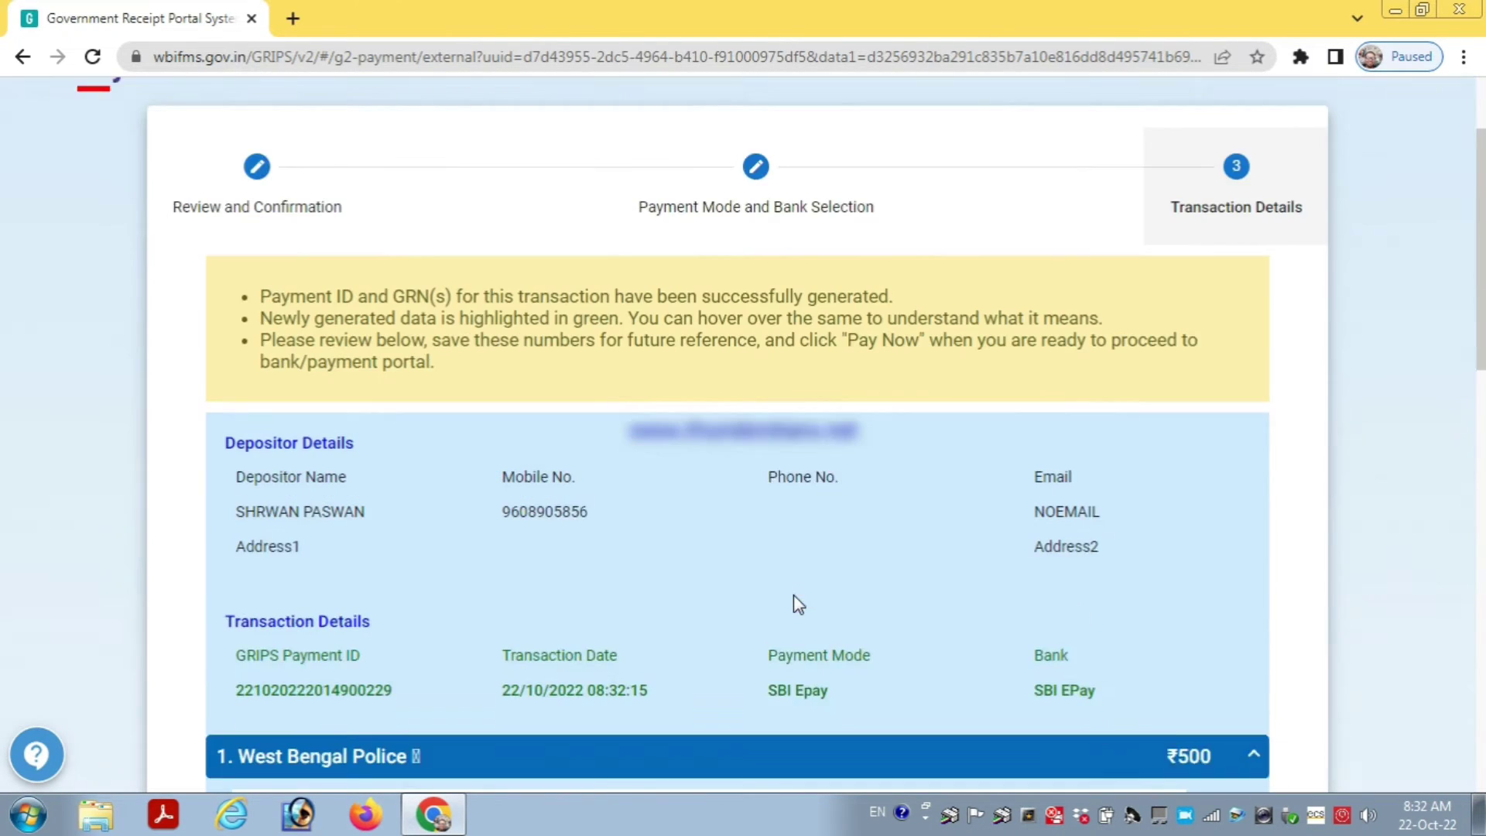
scroll(793, 601, "down", 5)
scroll(795, 695, "down", 3)
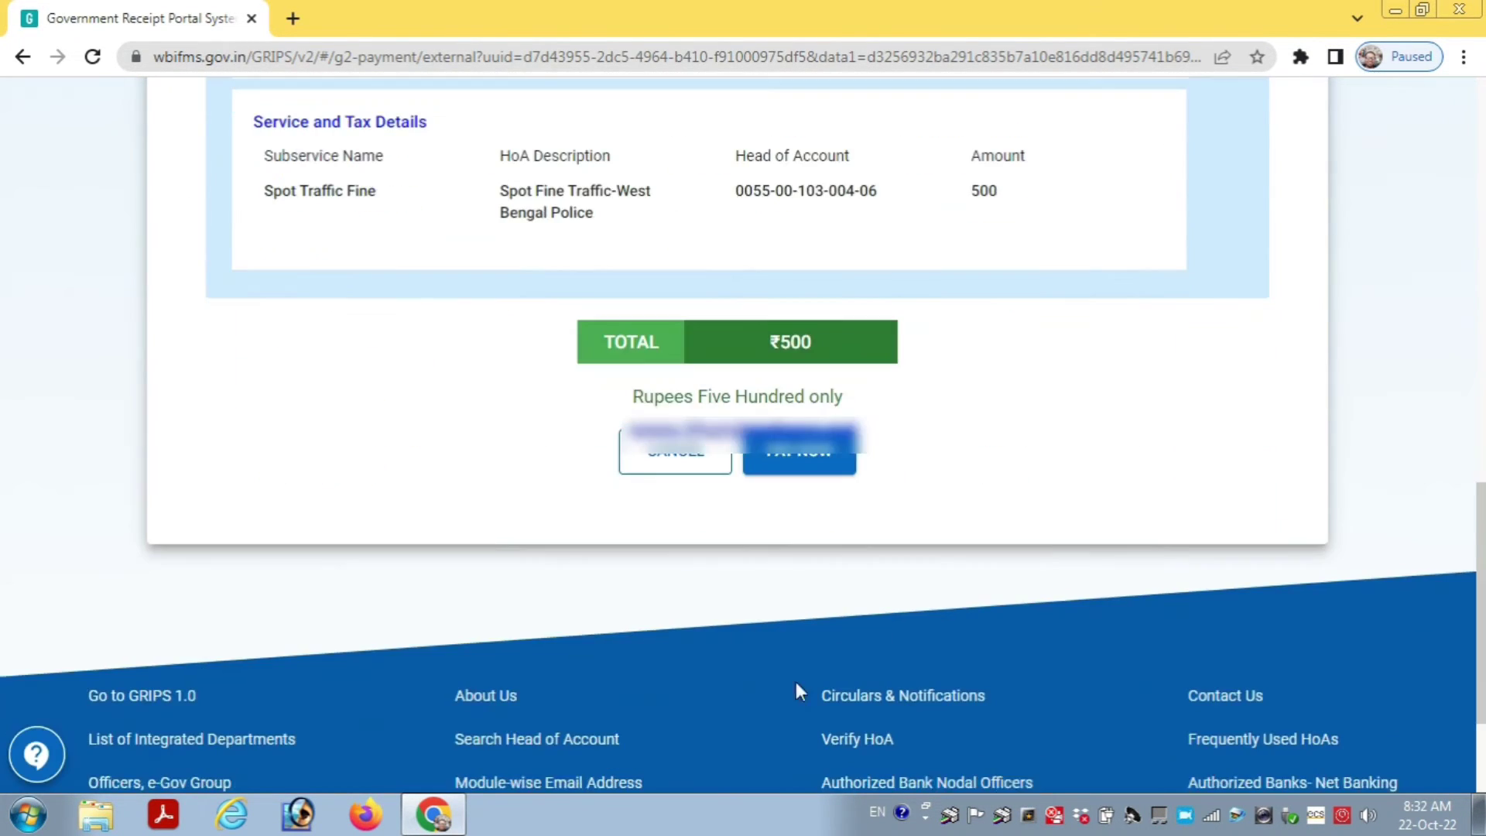
left_click(774, 455)
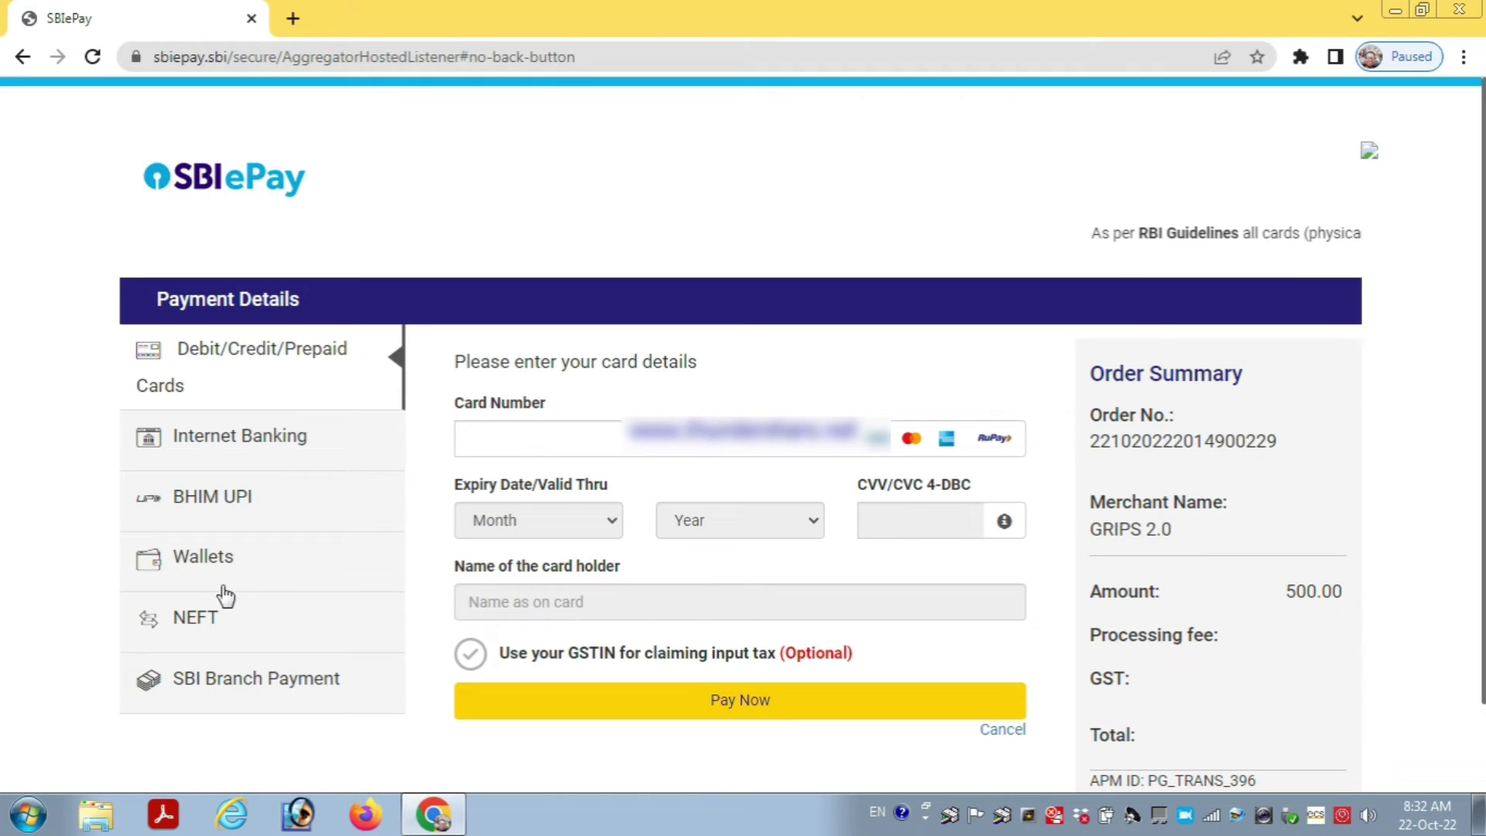
Pay the ₹500 by BHIM UPI, entering and verifying the UPI ID before submitting
left_click(216, 499)
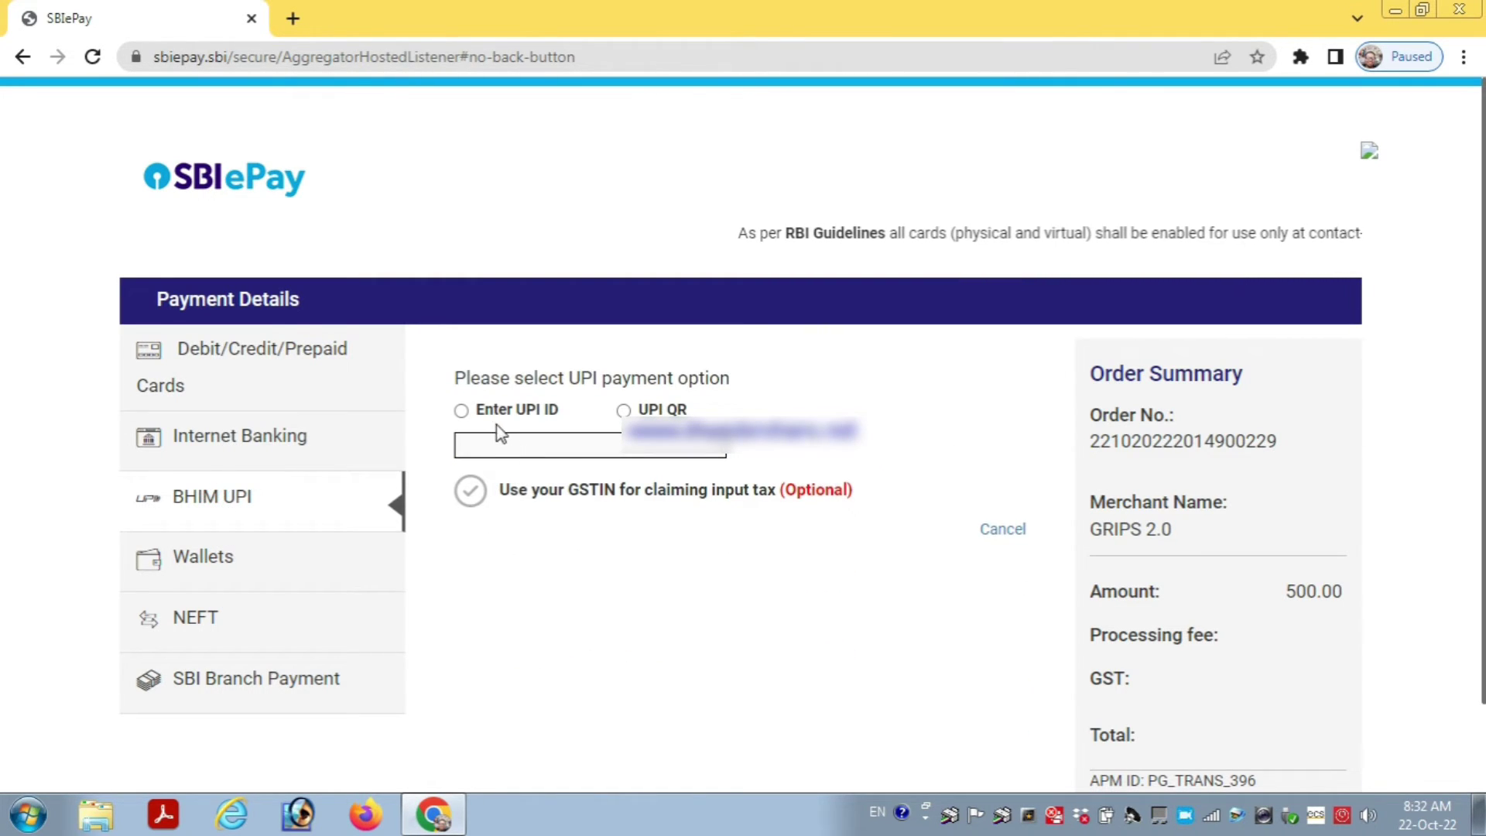
left_click(462, 412)
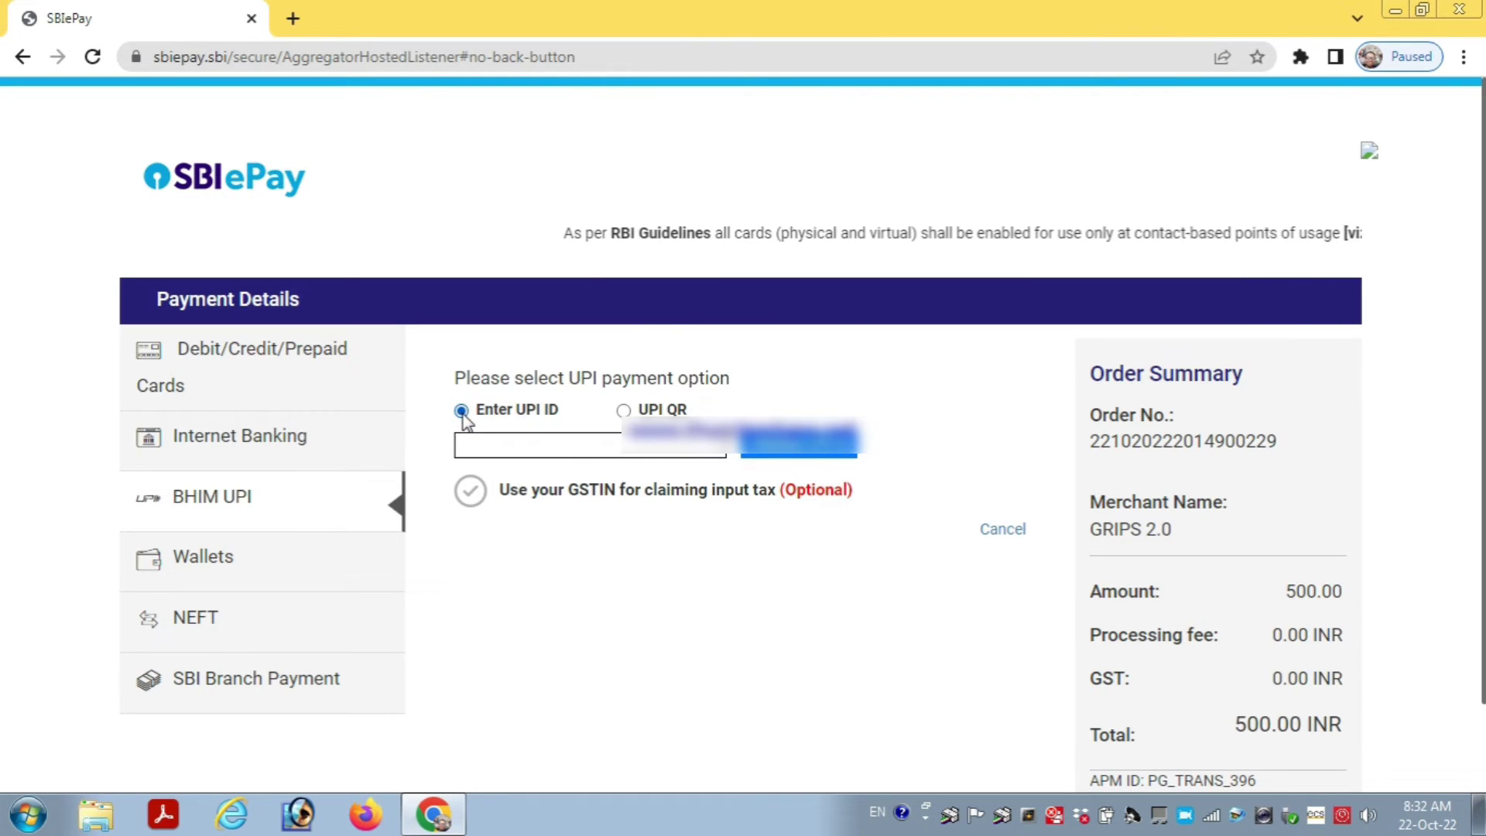
left_click(529, 449)
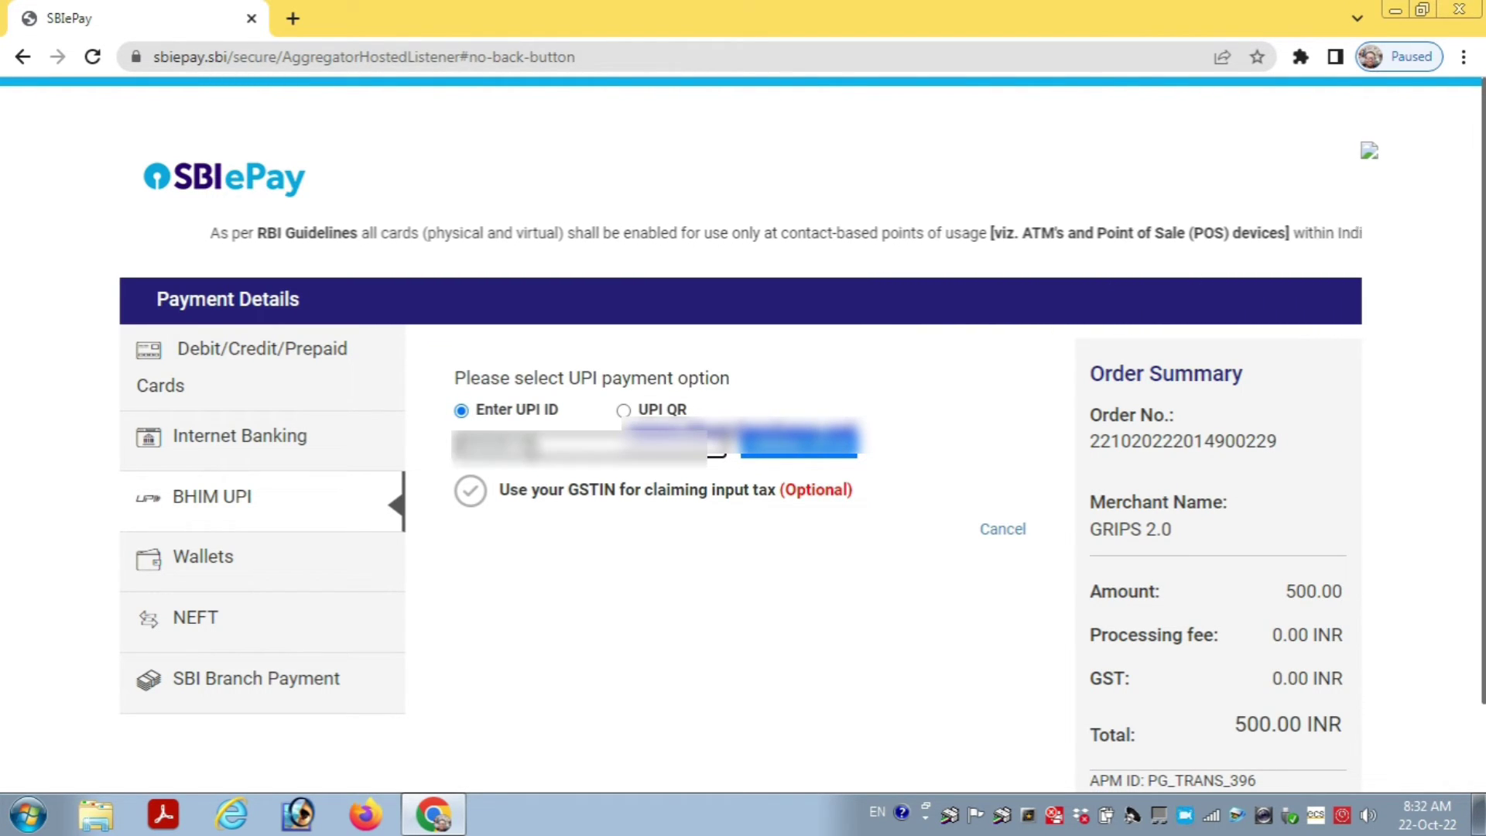
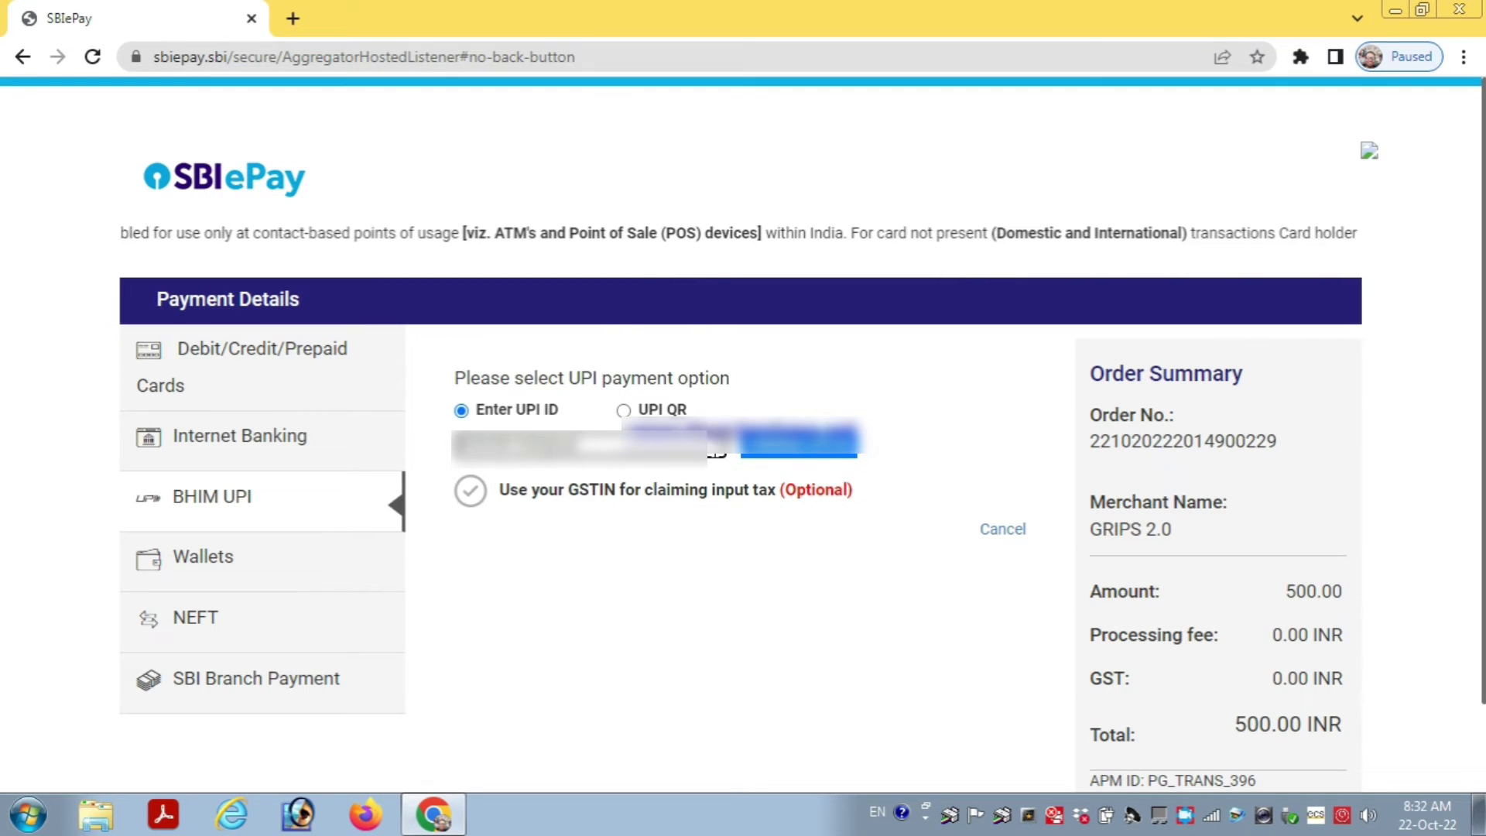
left_click(789, 455)
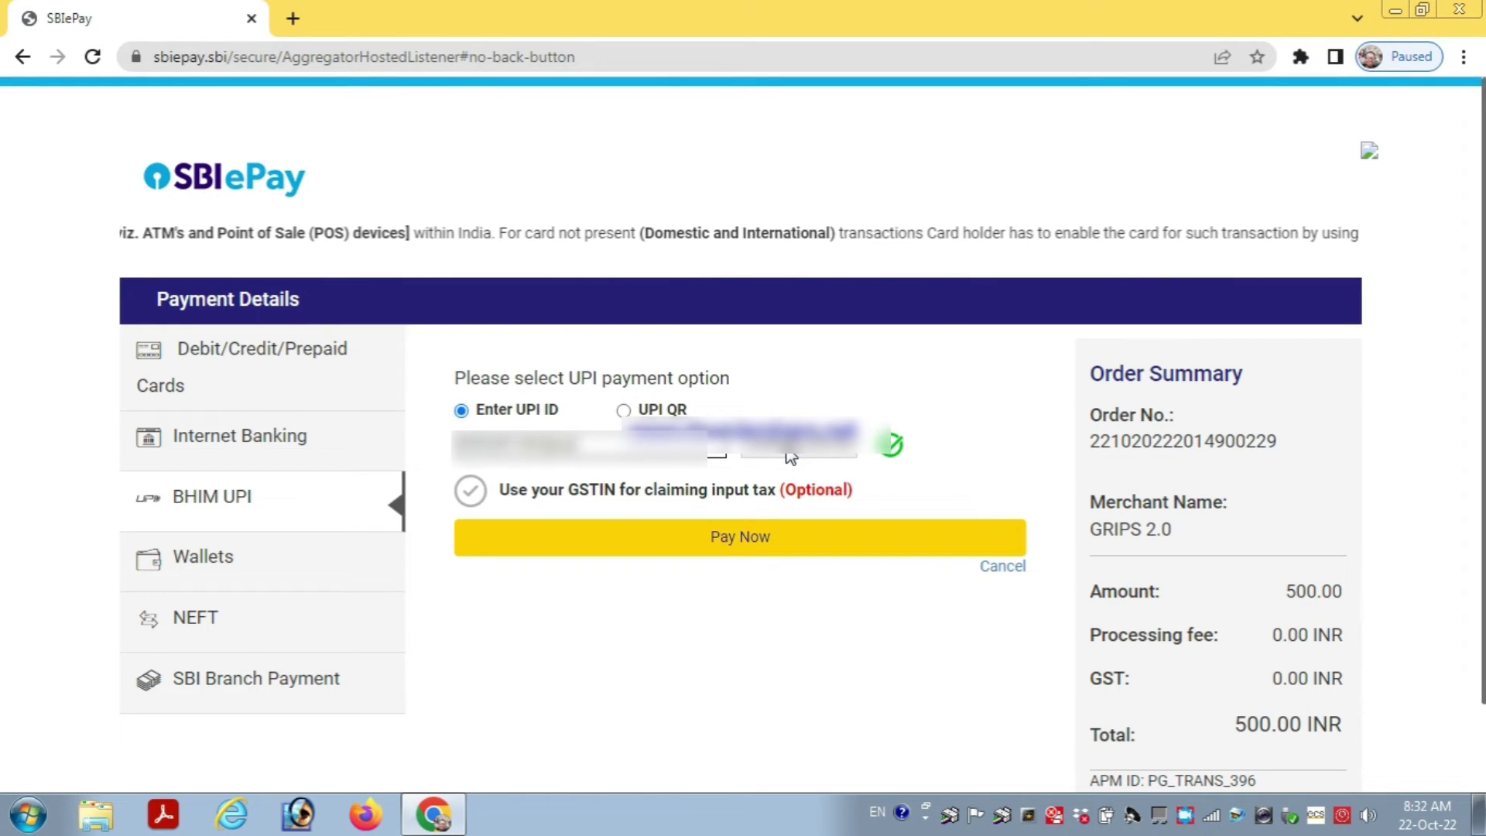
left_click(747, 544)
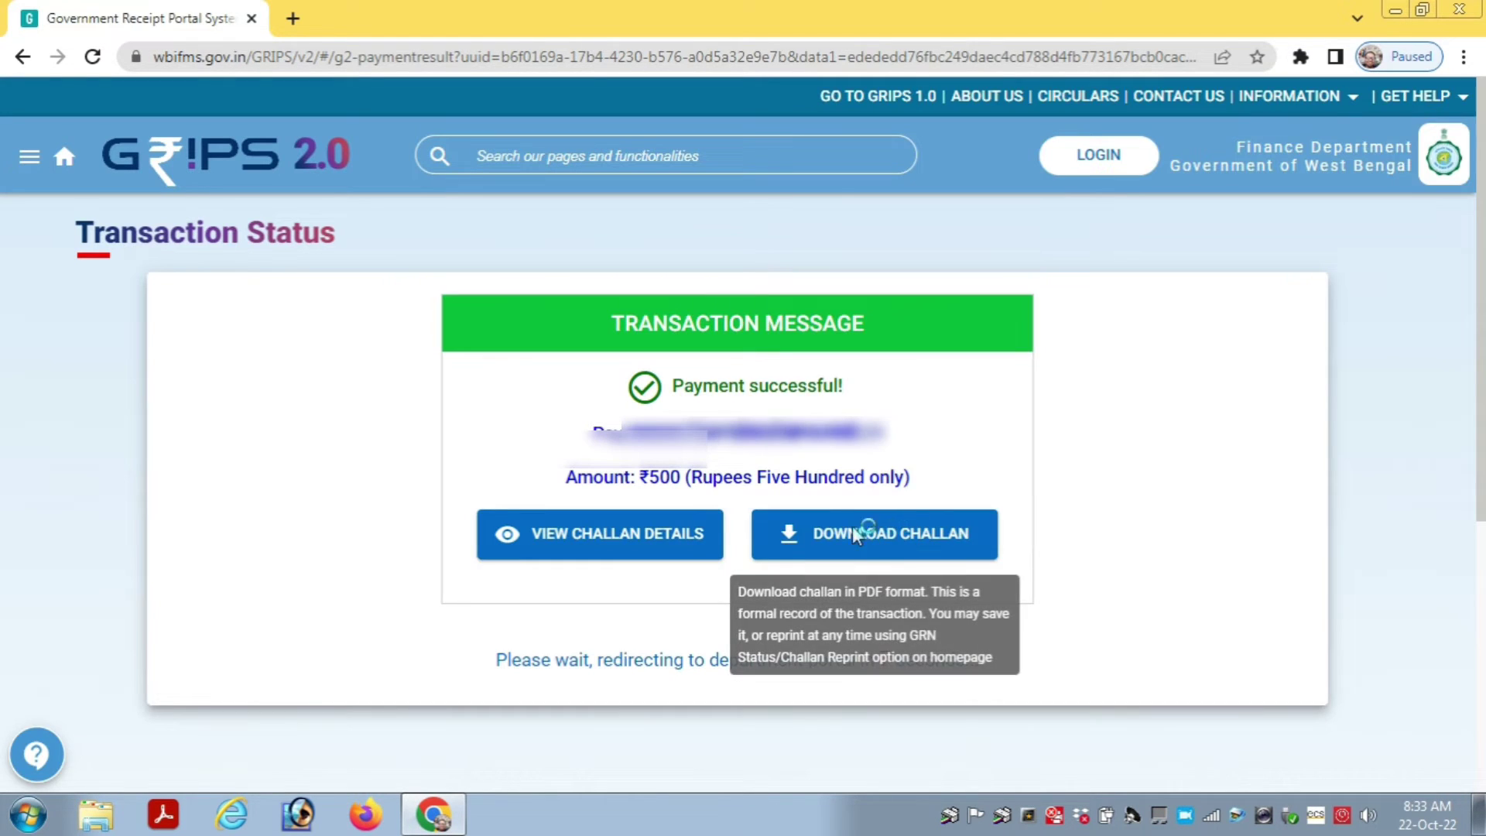
Save the challan as challan.pdf on the Desktop and show it in its folder
left_click(852, 541)
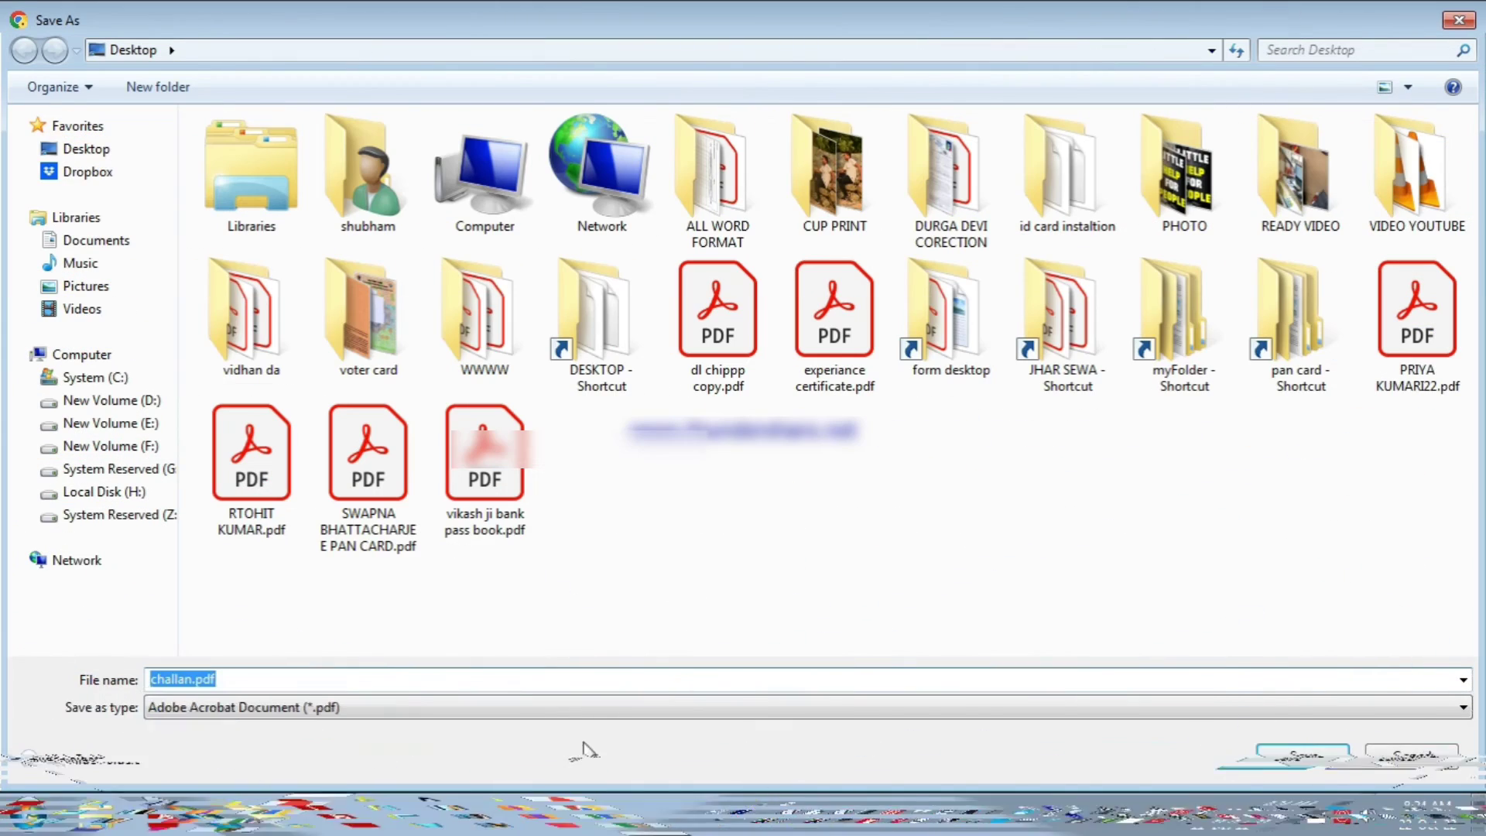
left_click(1302, 756)
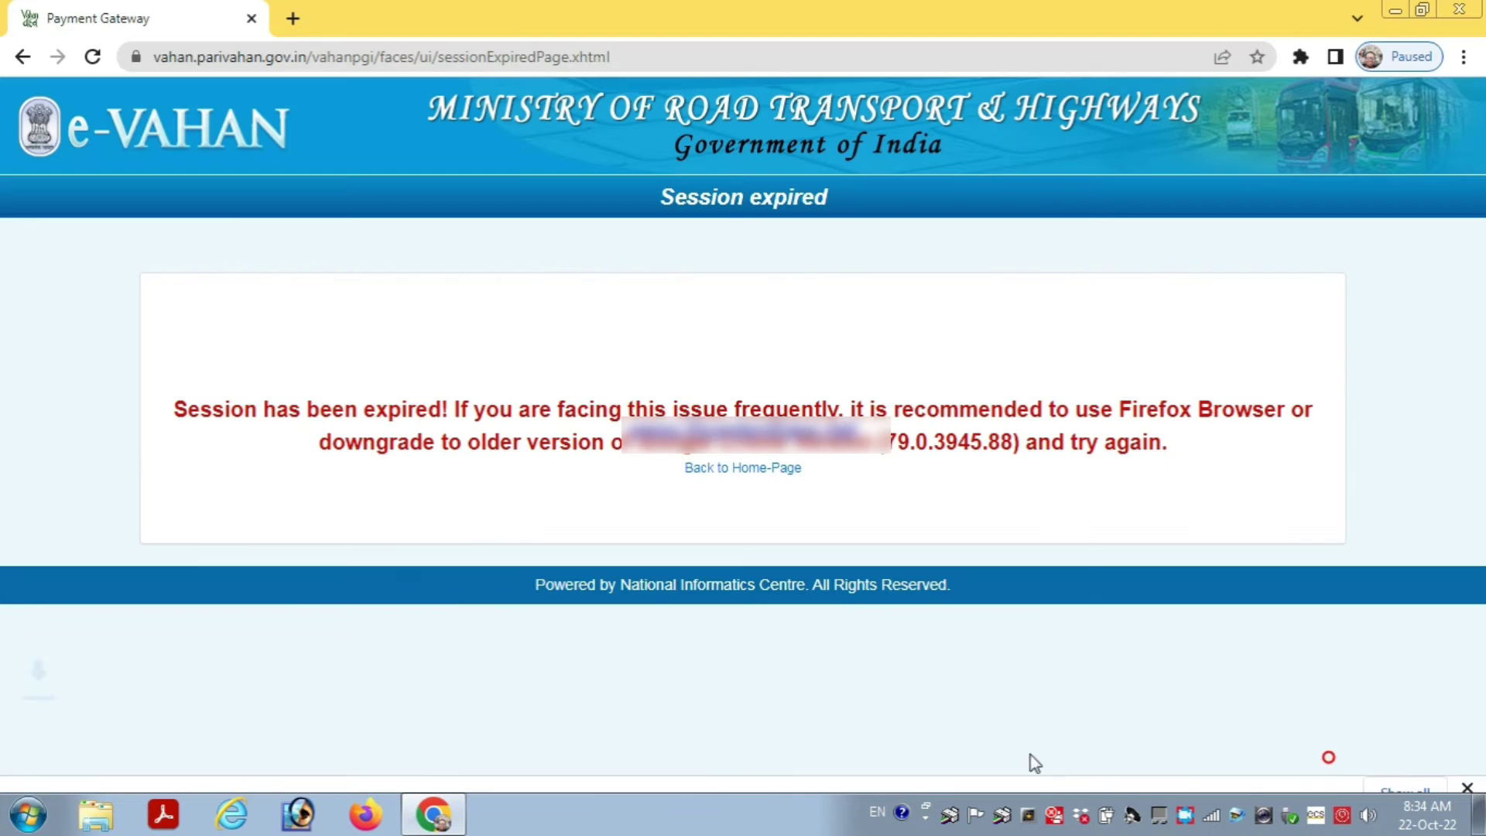
left_click(229, 769)
left_click(288, 687)
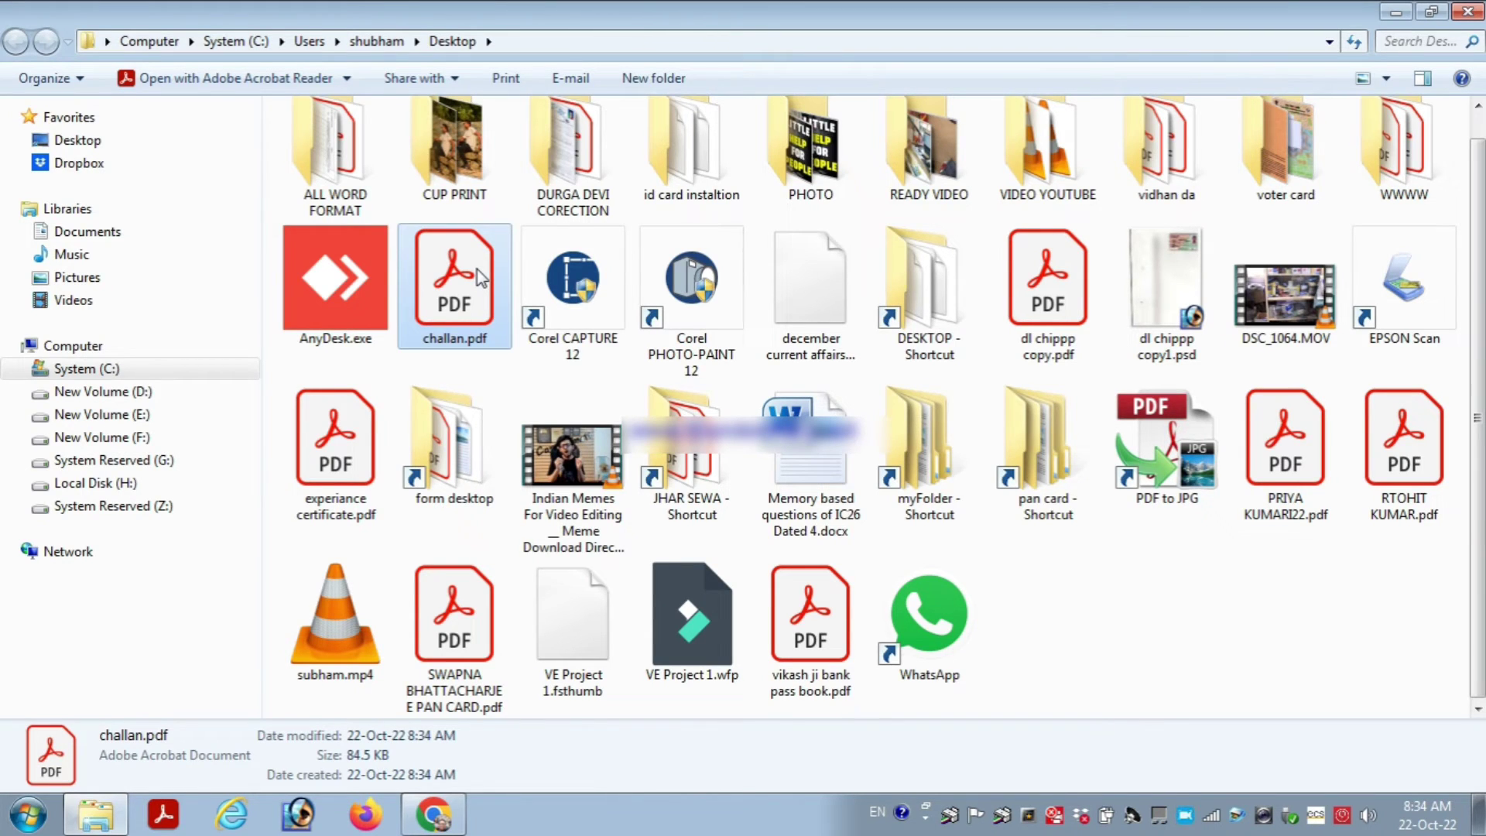
Open challan.pdf in Acrobat Reader and set the print page range to page 1 only
double_click(480, 277)
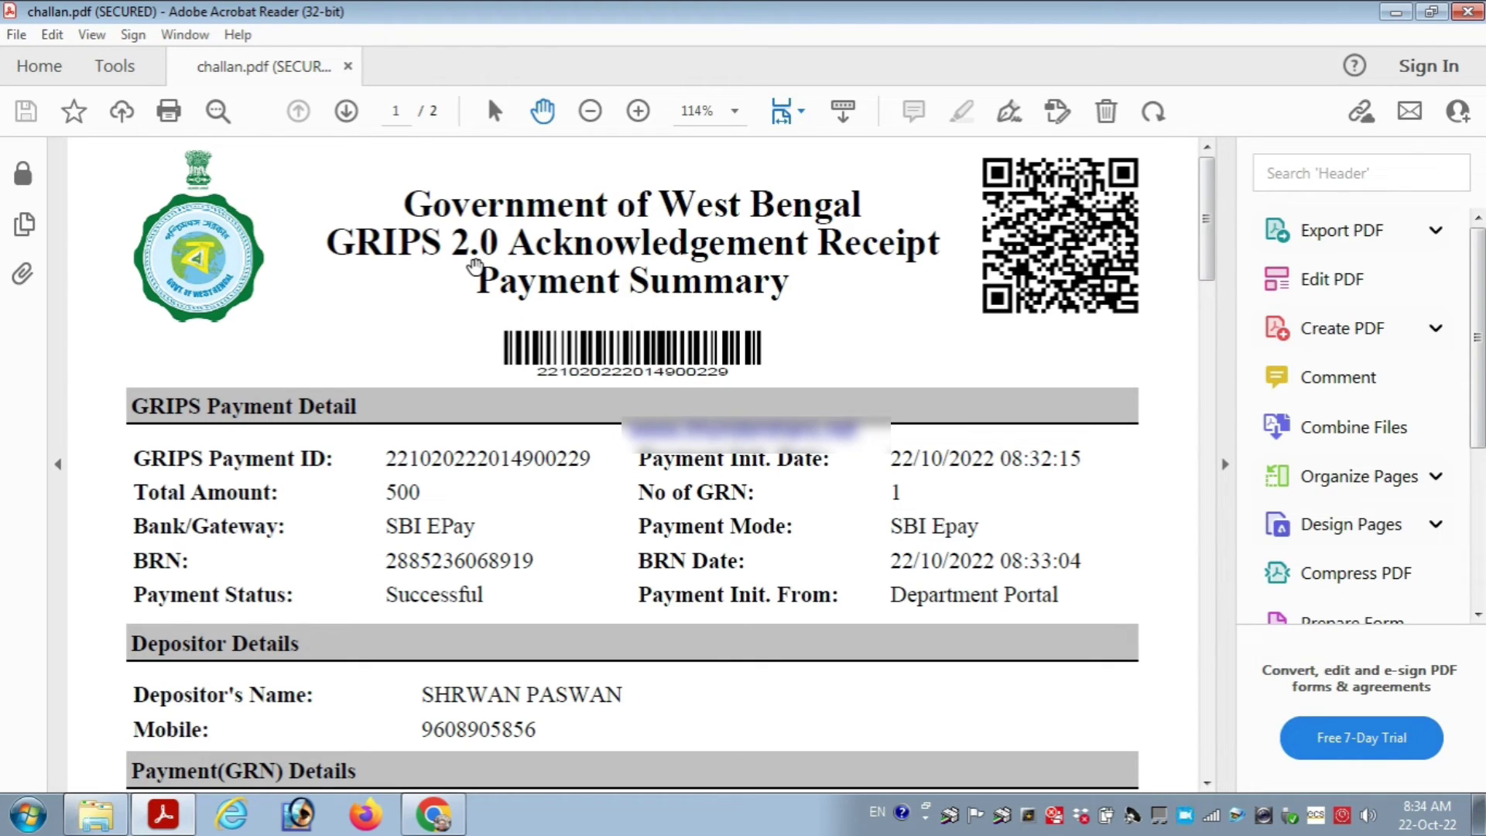
left_click(166, 112)
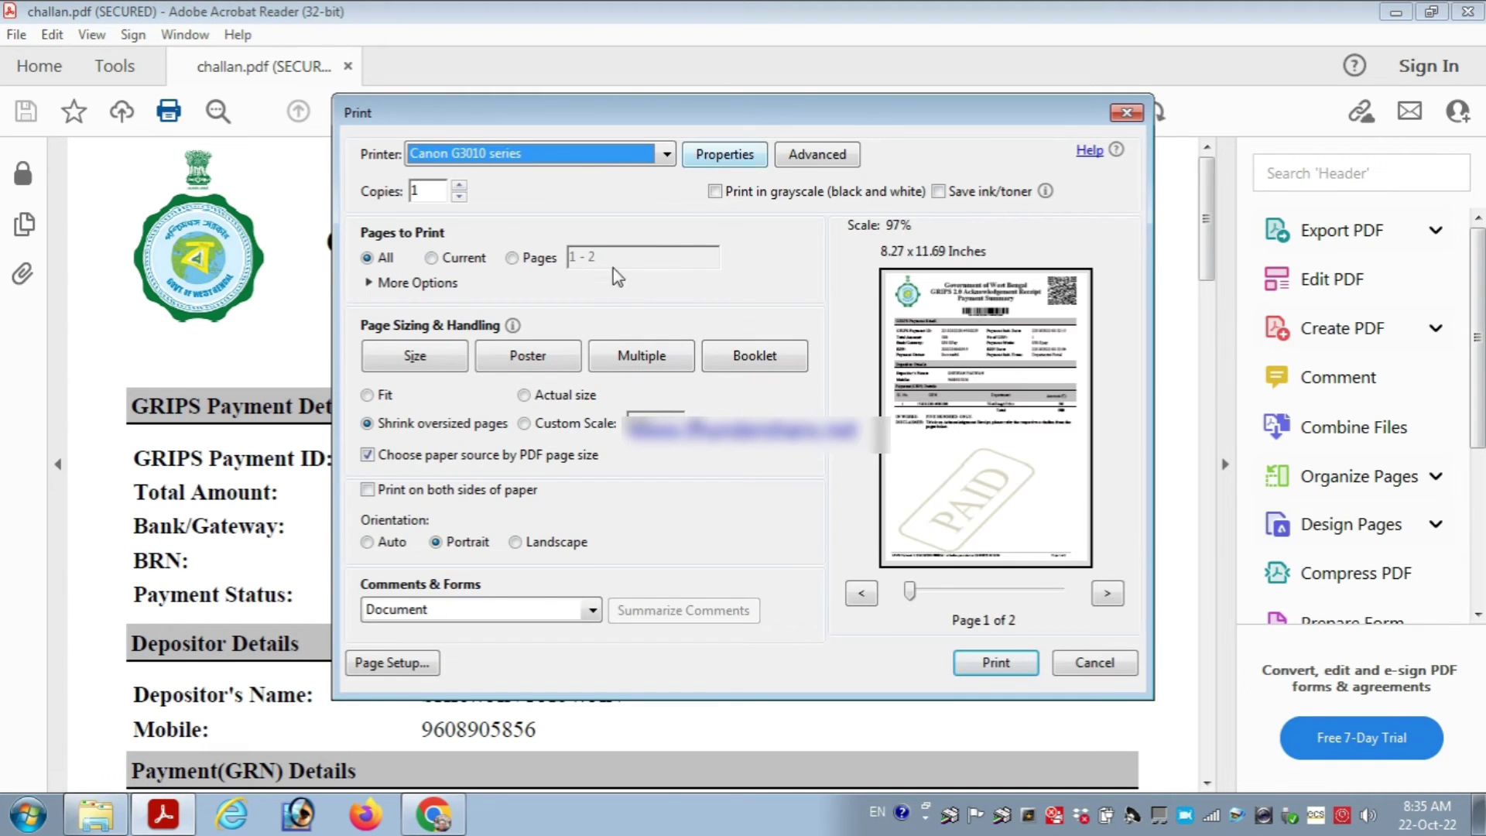
left_click(511, 258)
left_click(618, 257)
key("BackSpace")
key("BackSpace")
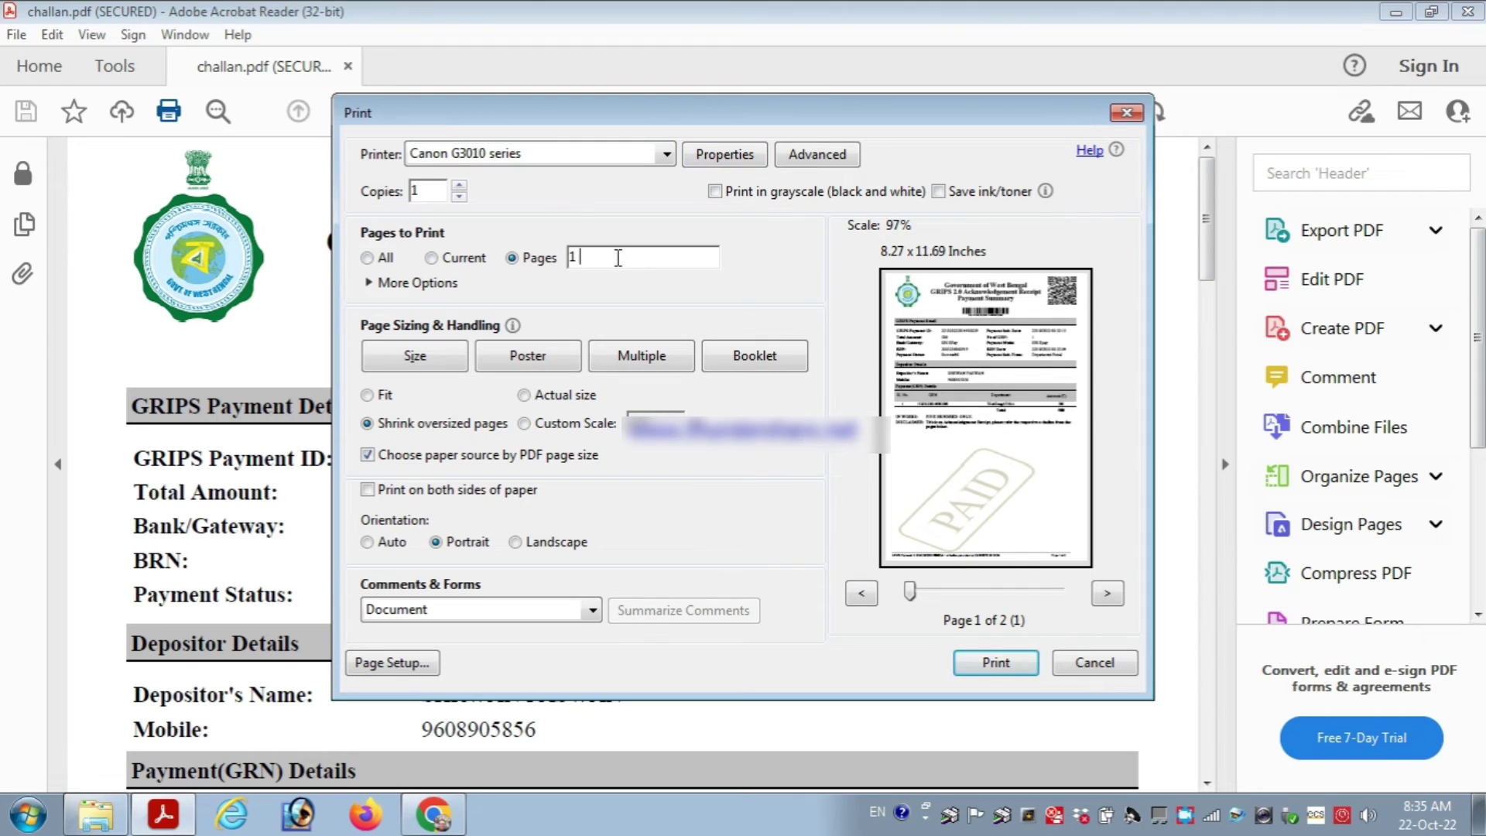
Enable grayscale in the Canon G3010 printer properties and print page 1
left_click(724, 154)
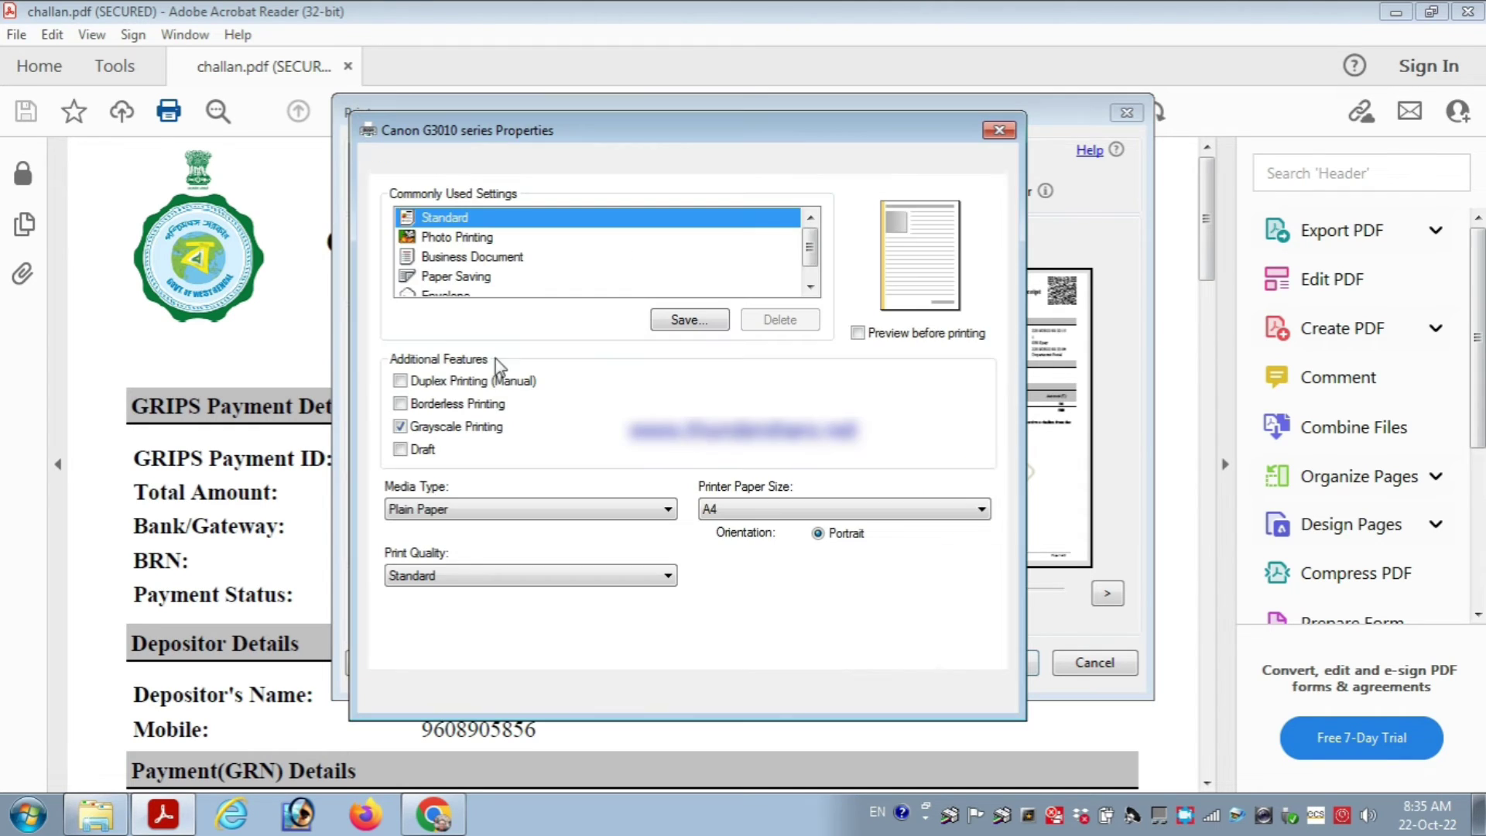
left_click(400, 426)
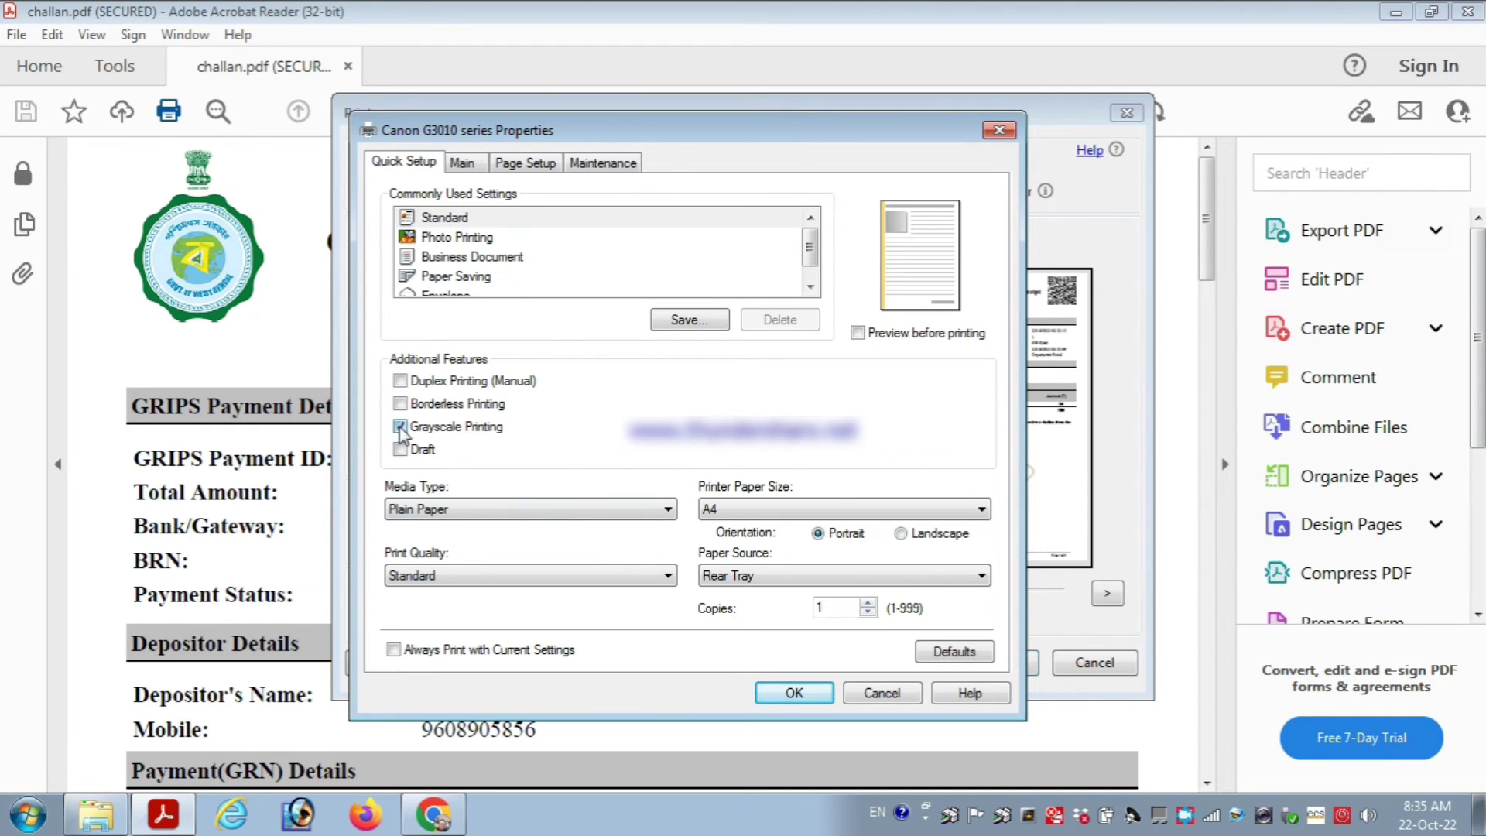
left_click(794, 693)
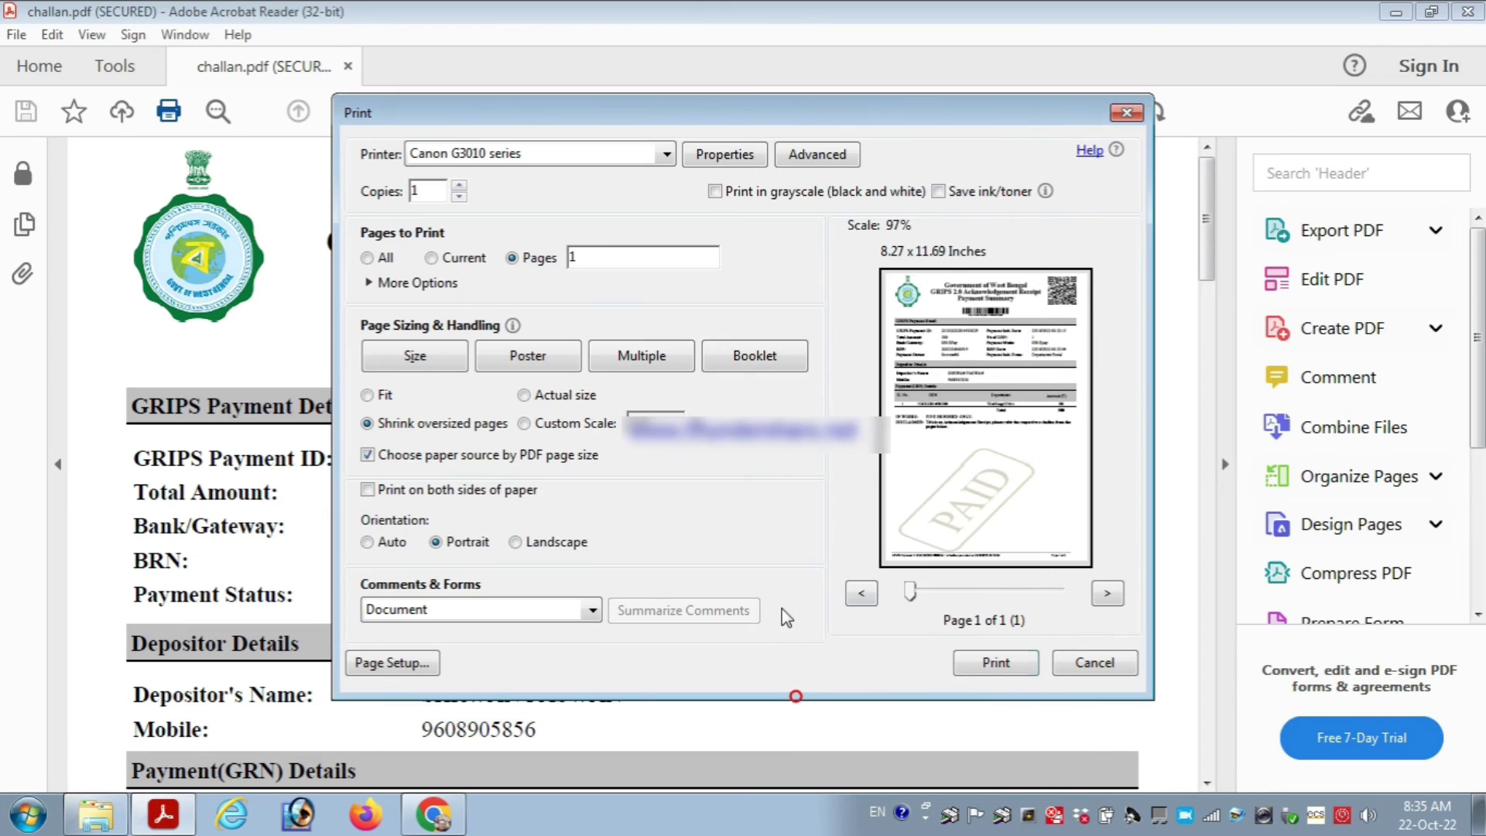
left_click(987, 664)
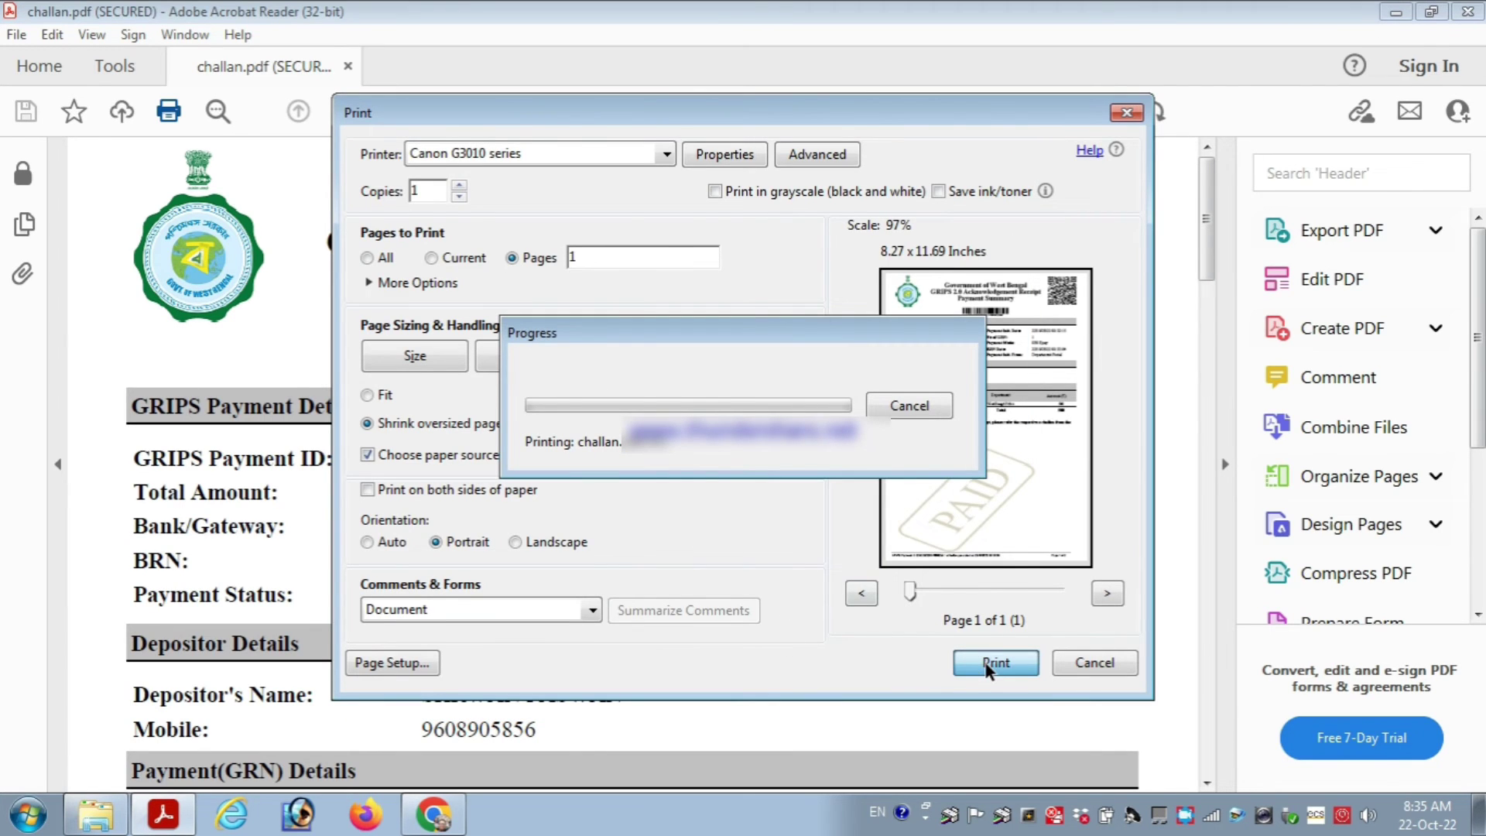